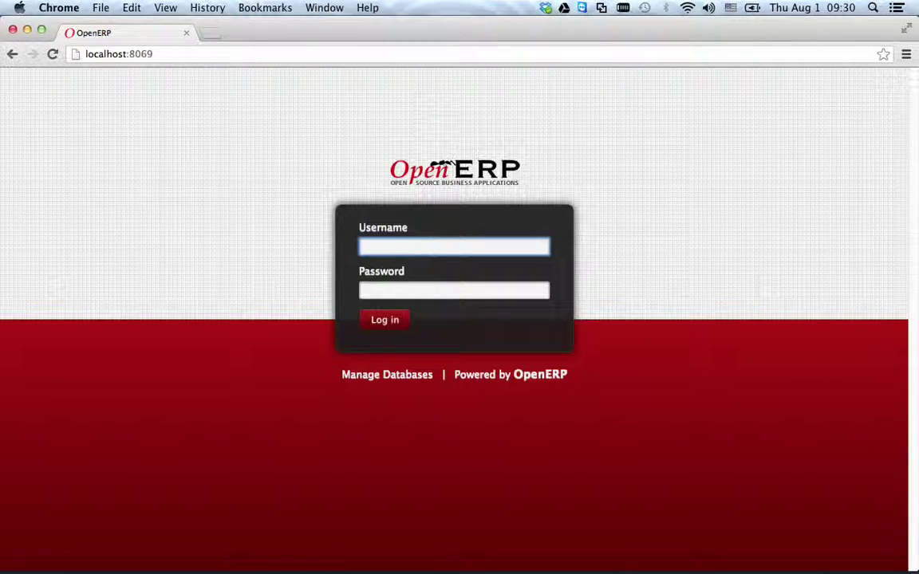
- Log in to OpenERP as admin with the account password and open the warehouse Products list
text(admin)
key(Tab)
text(admin)
key(Return)
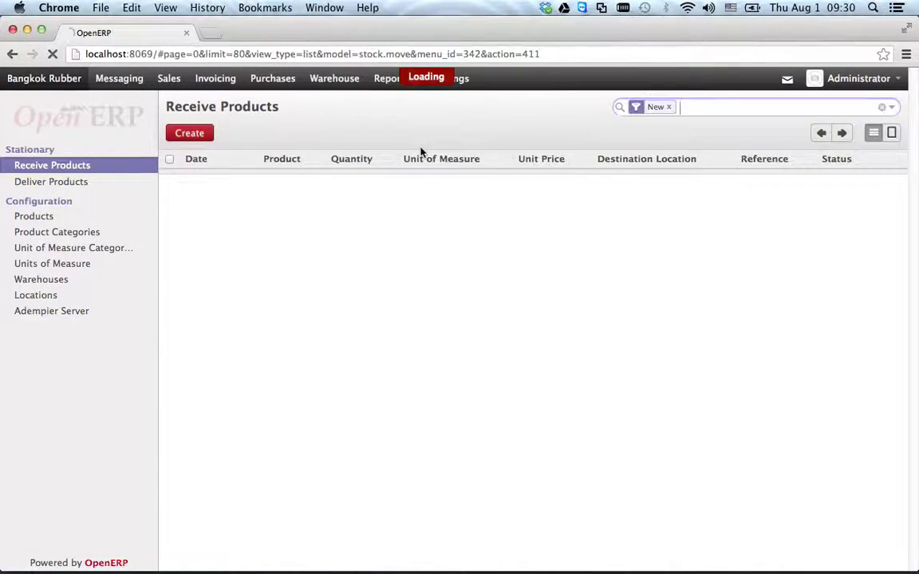
click(36, 216)
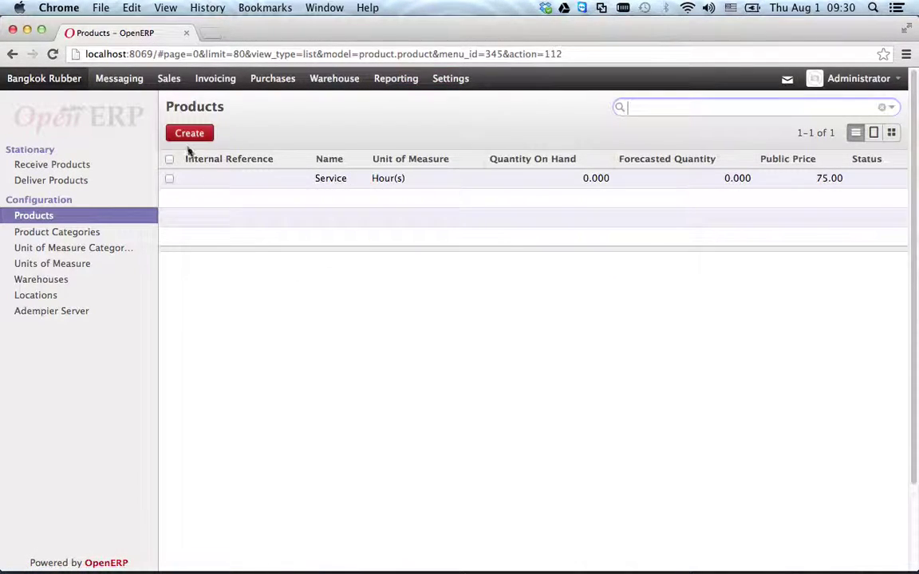
- Create a new product named กระดาษ A4
click(193, 133)
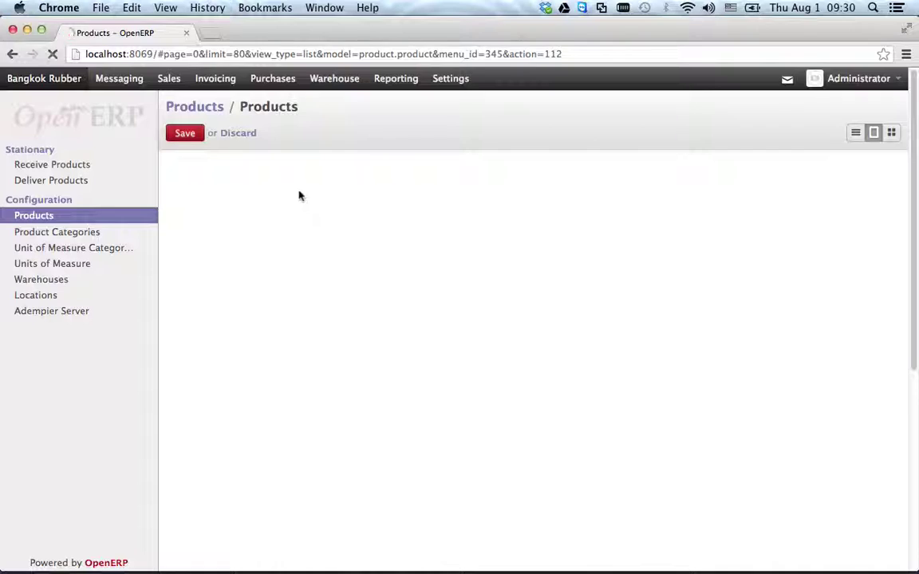
text(A)
key(BackSpace)
text(กระดาษ)
key(BackSpace)
key(BackSpace)
key(BackSpace)
text(ดา)
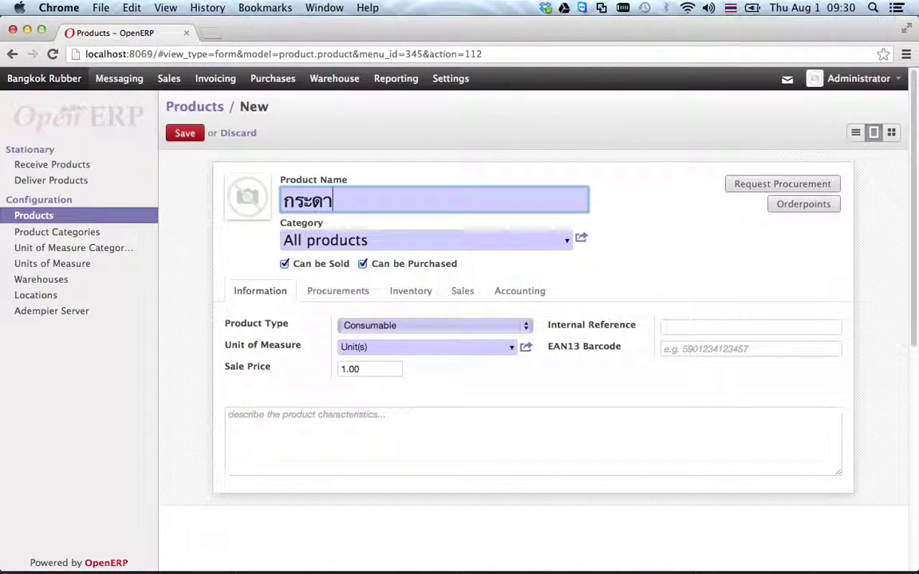
text(ษ A$)
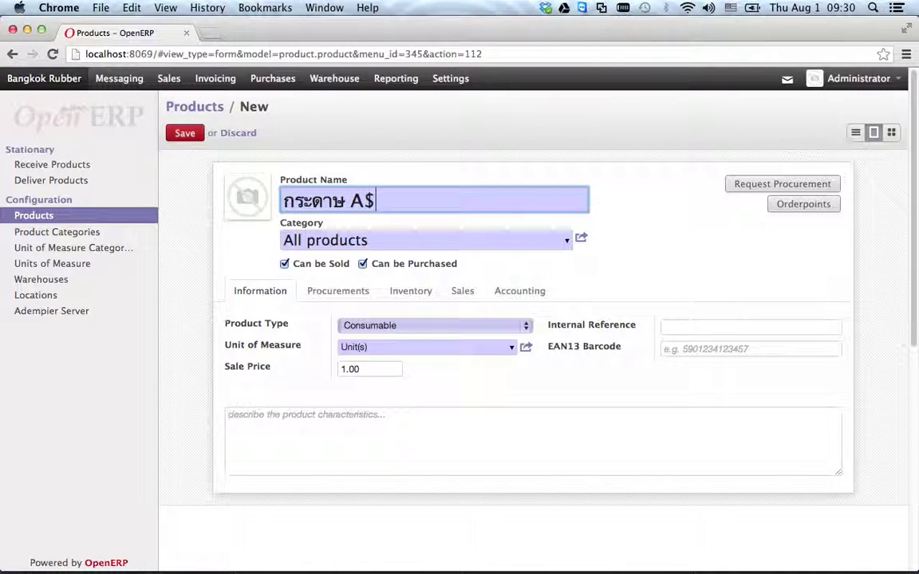
key(BackSpace)
text(4)
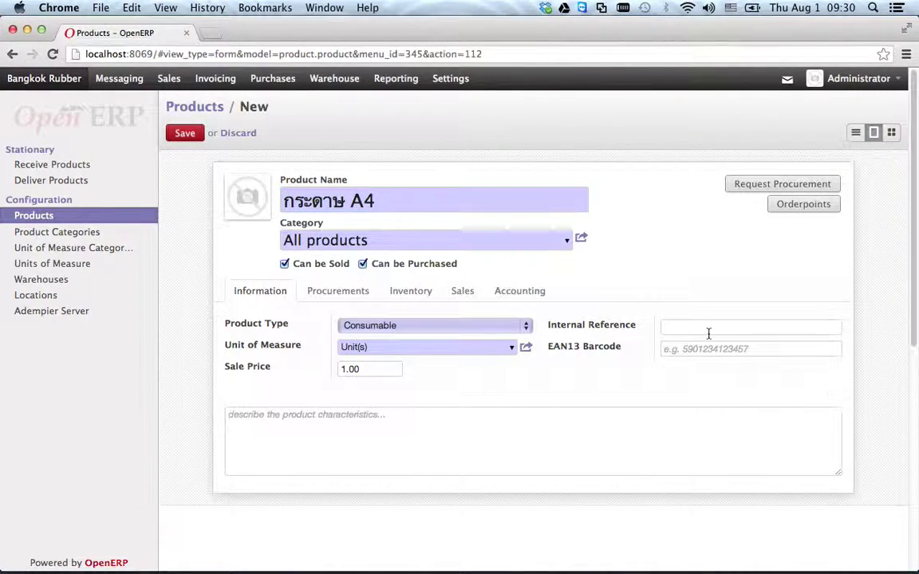
- Set the product's internal reference to a4-001
click(711, 327)
text(a4-0)
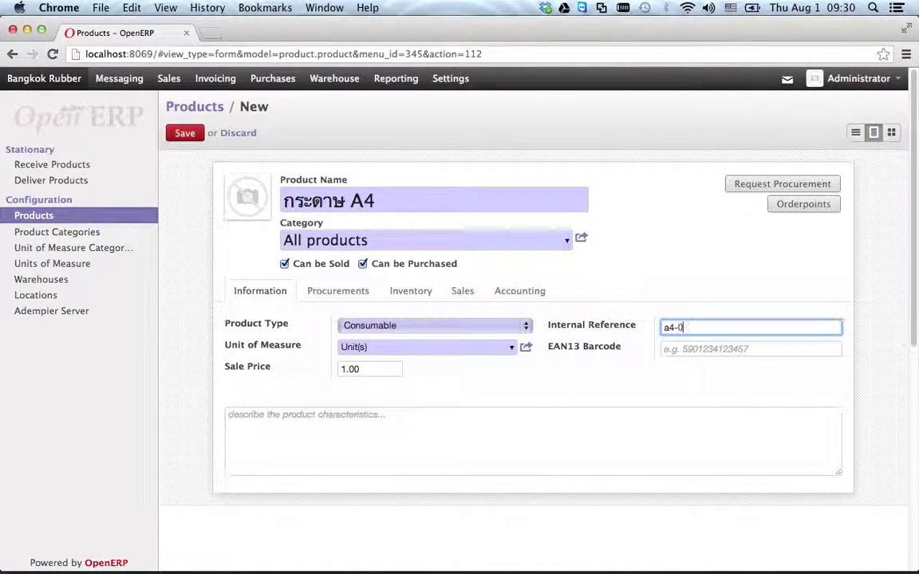
text(01)
click(441, 313)
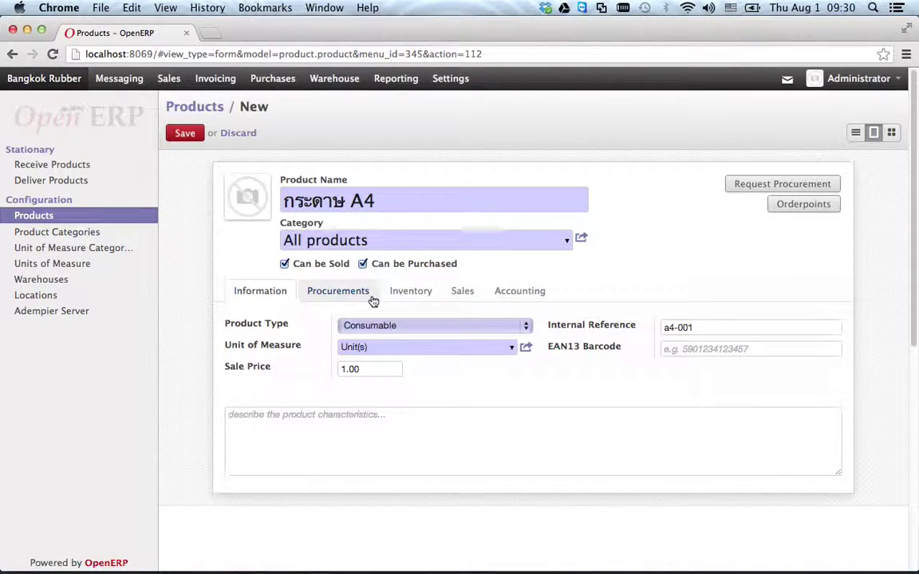
click(364, 296)
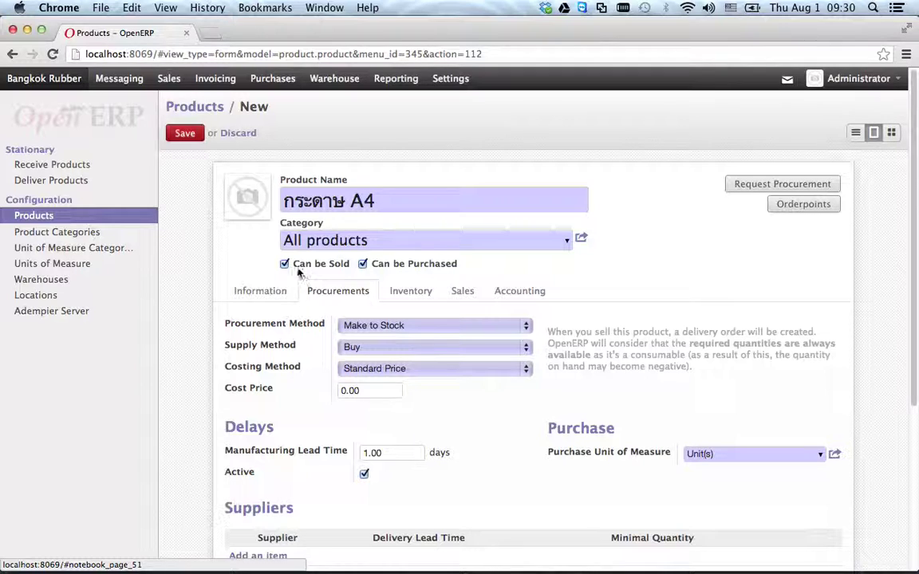
- Untick Can be Sold and set the A4 product's costing method to Average Price
click(285, 265)
click(421, 297)
click(342, 293)
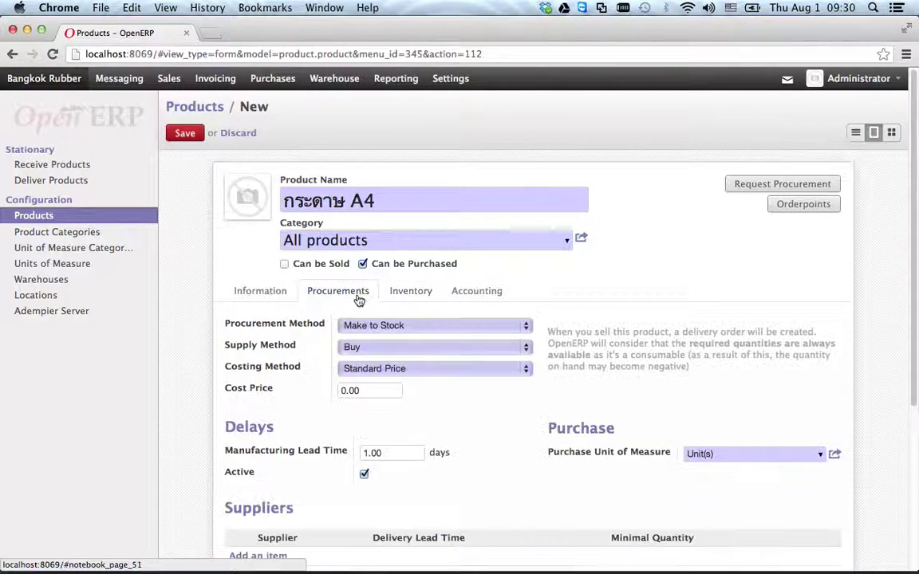
click(402, 366)
click(414, 384)
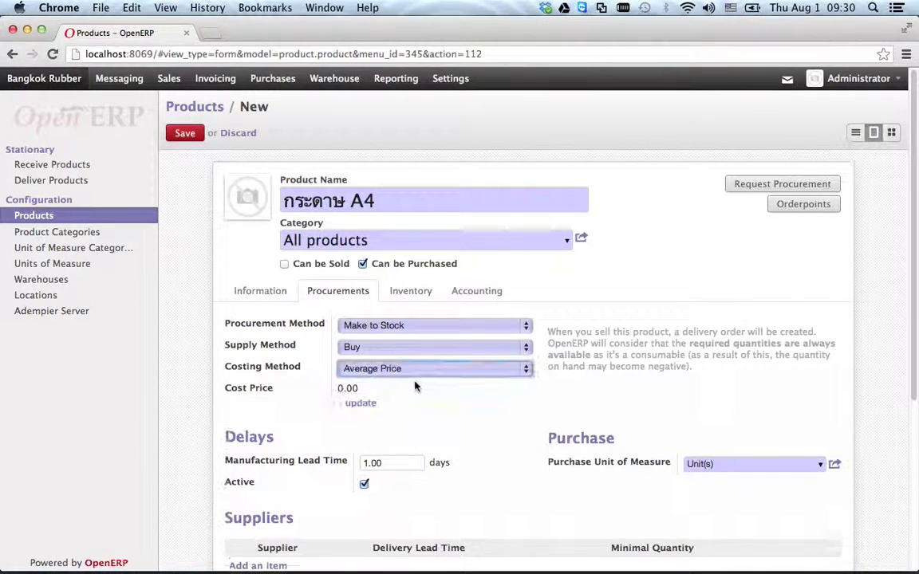
click(409, 293)
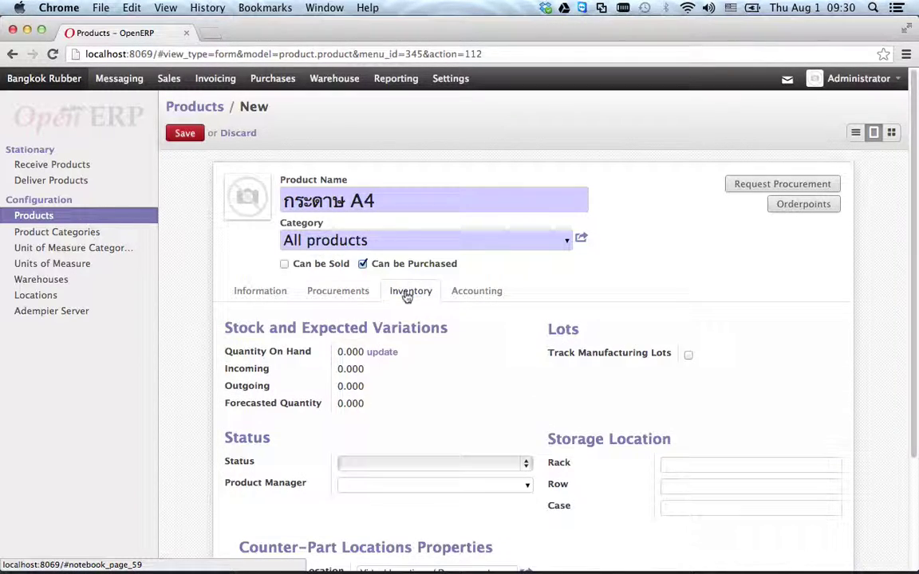
click(470, 293)
click(493, 359)
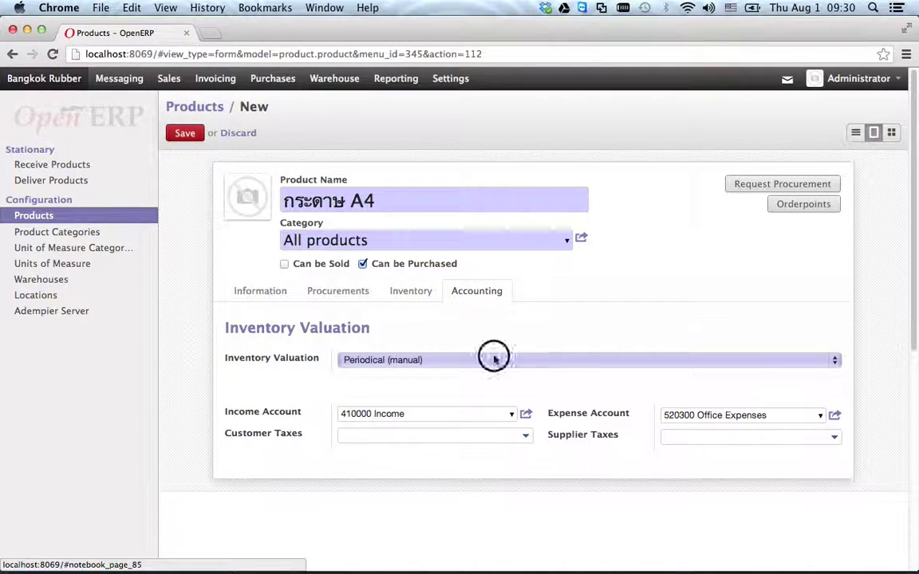
click(488, 371)
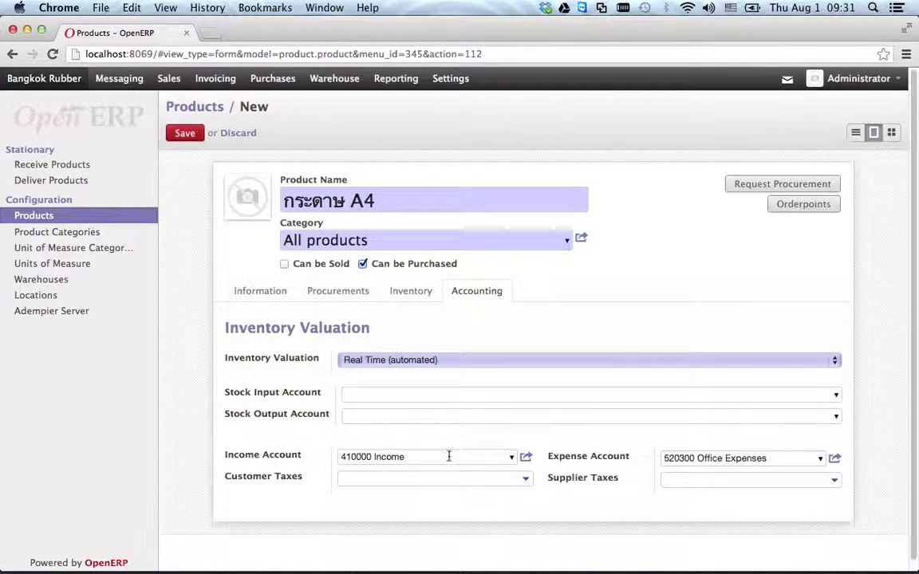
click(398, 201)
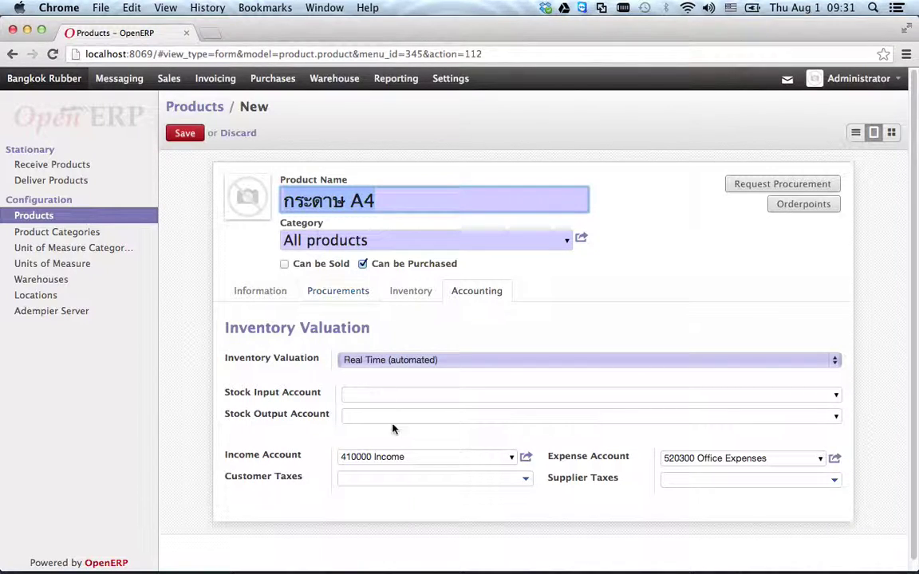
click(427, 458)
drag(426, 459, 343, 453)
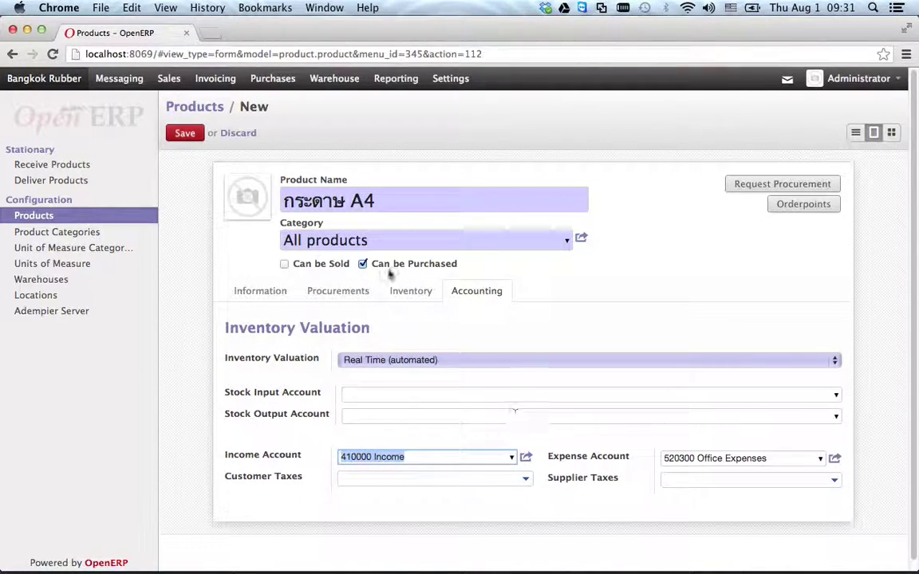
drag(766, 458, 666, 451)
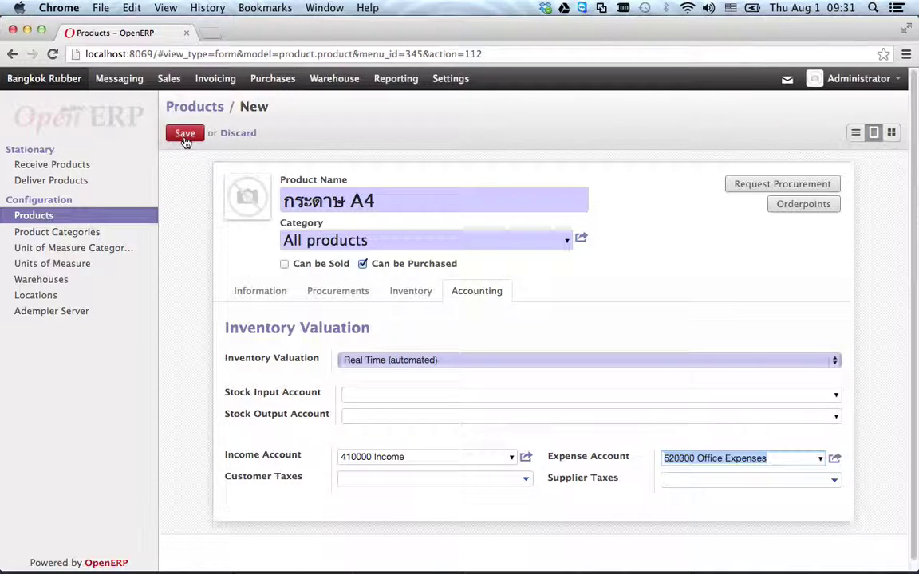
click(417, 456)
click(762, 458)
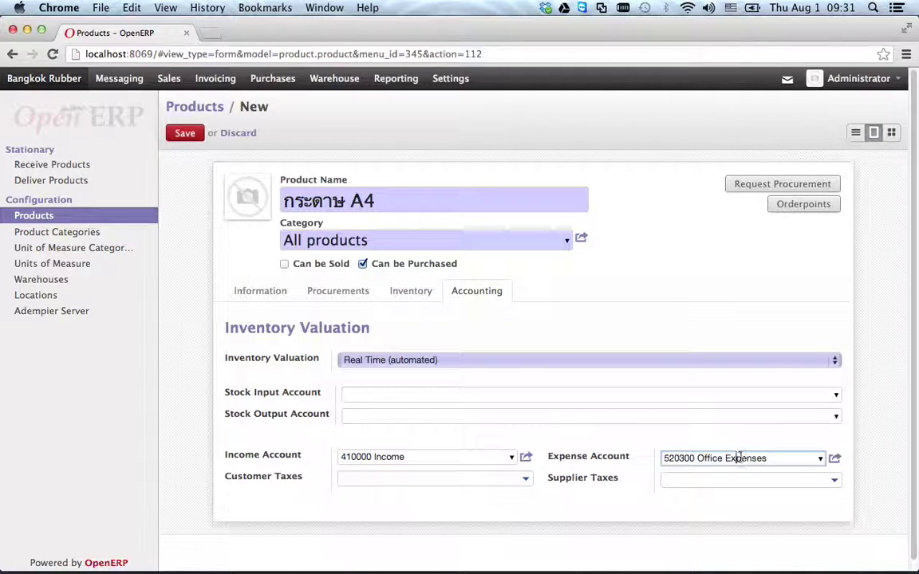
click(482, 458)
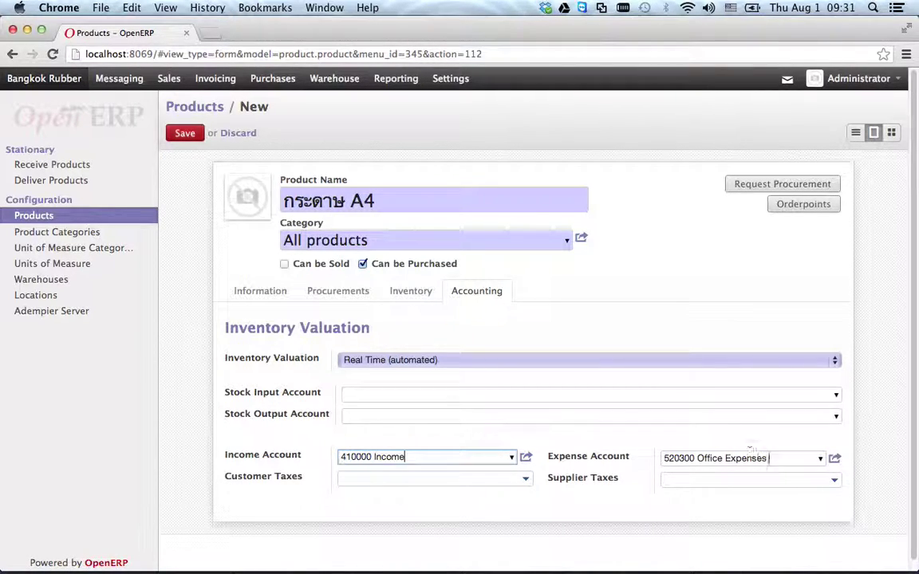
drag(769, 458, 636, 457)
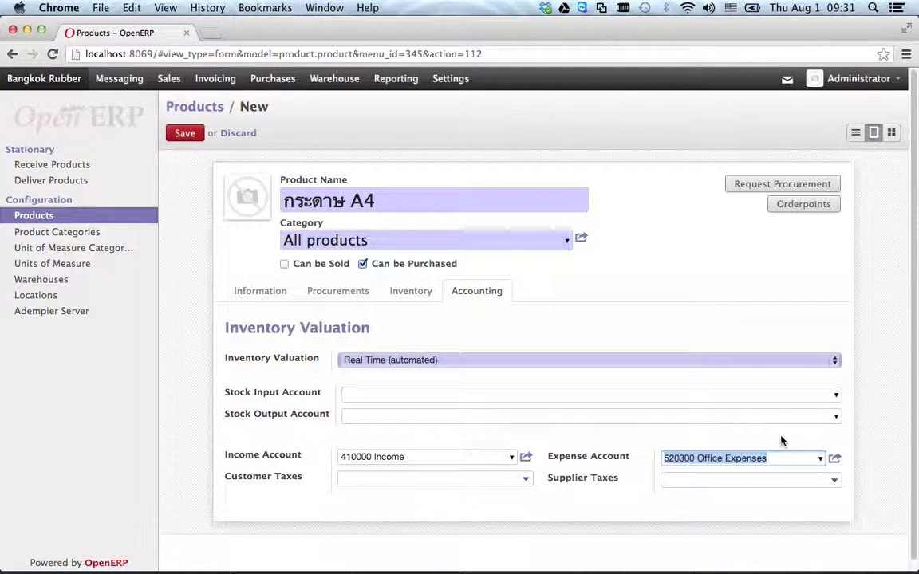
click(782, 462)
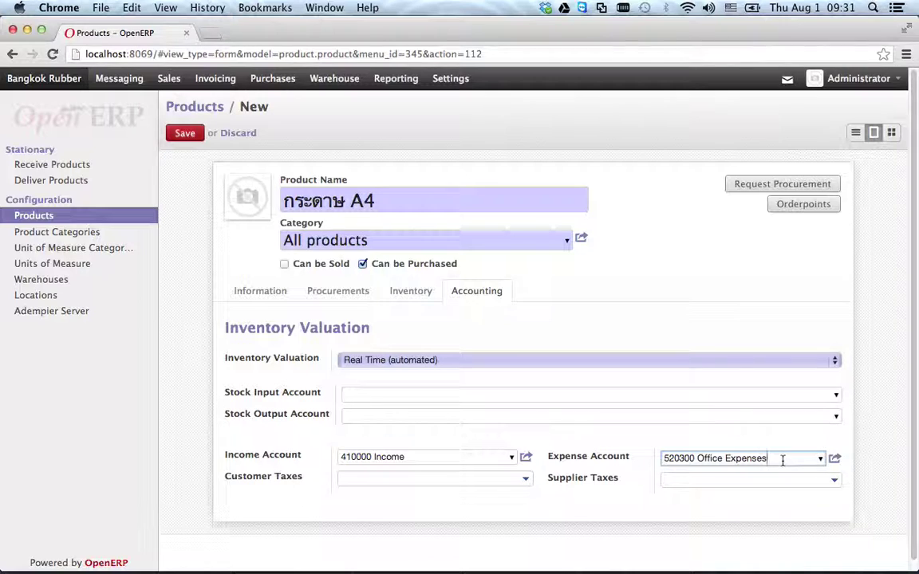
drag(783, 459, 659, 463)
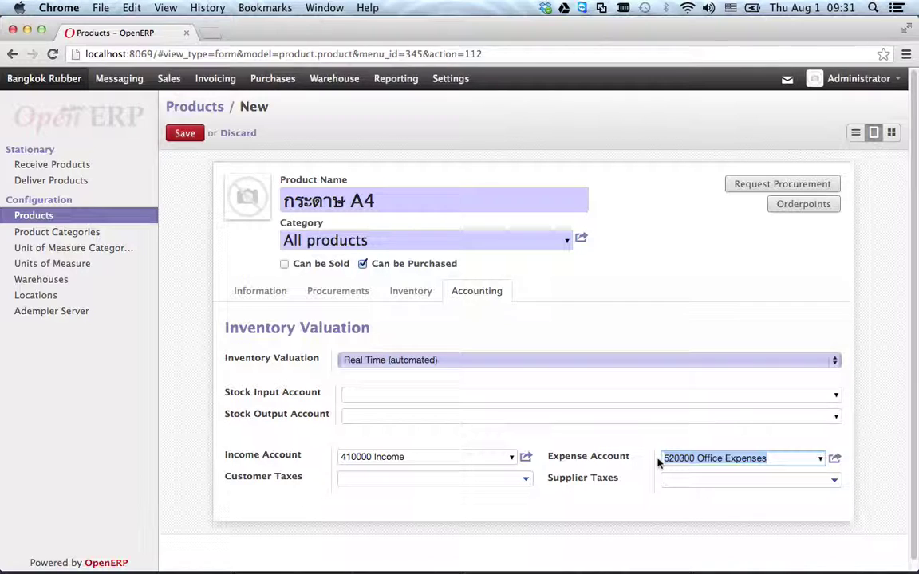
click(383, 359)
click(381, 348)
- Save the A4 product and go to the chart of accounts under Invoicing configuration
click(185, 133)
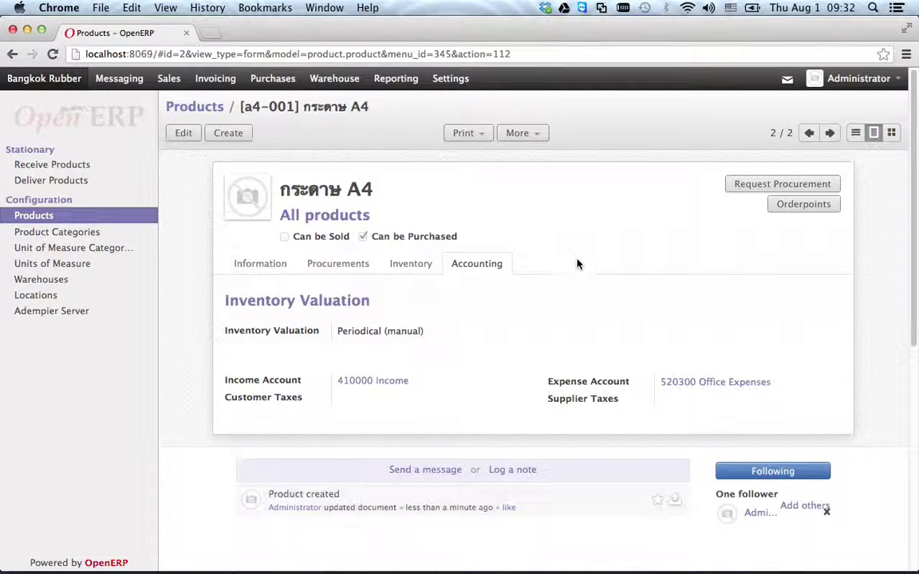
click(213, 78)
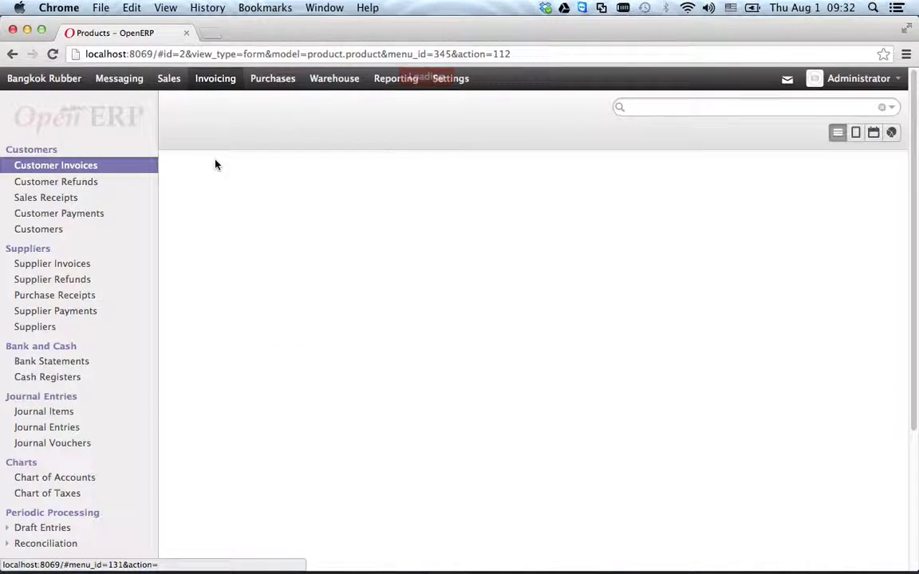
scroll(84, 443, down, 5)
click(31, 500)
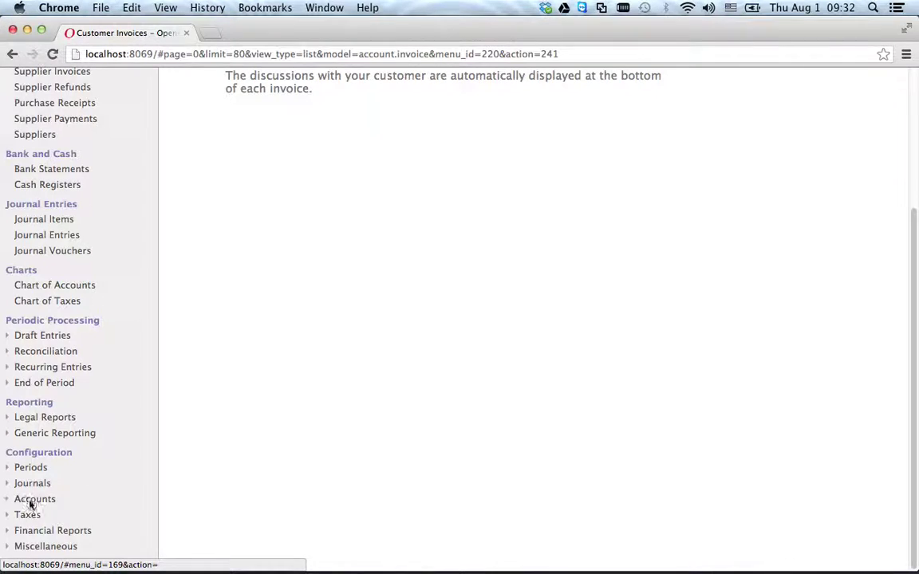
click(40, 529)
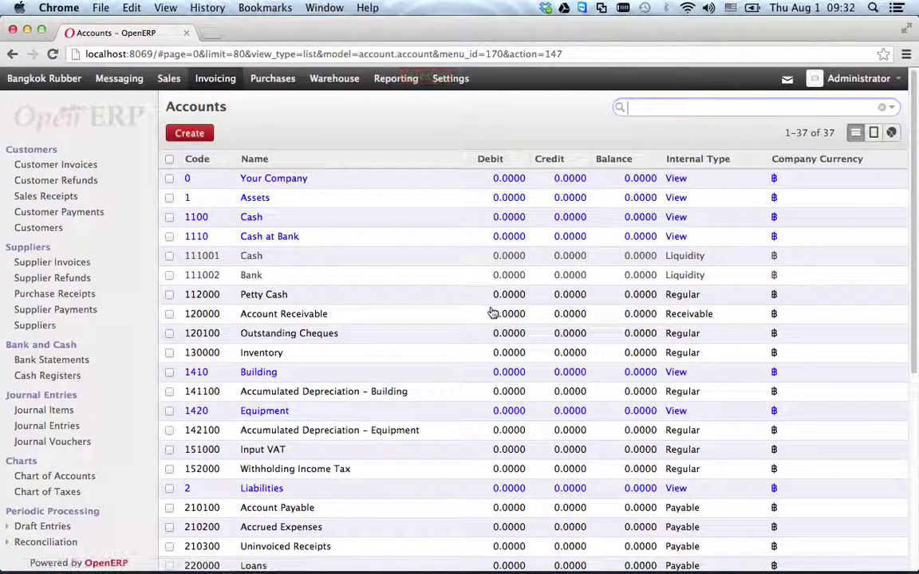
- Open a blank new account form from the list of 37 accounts
scroll(492, 312, down, 2)
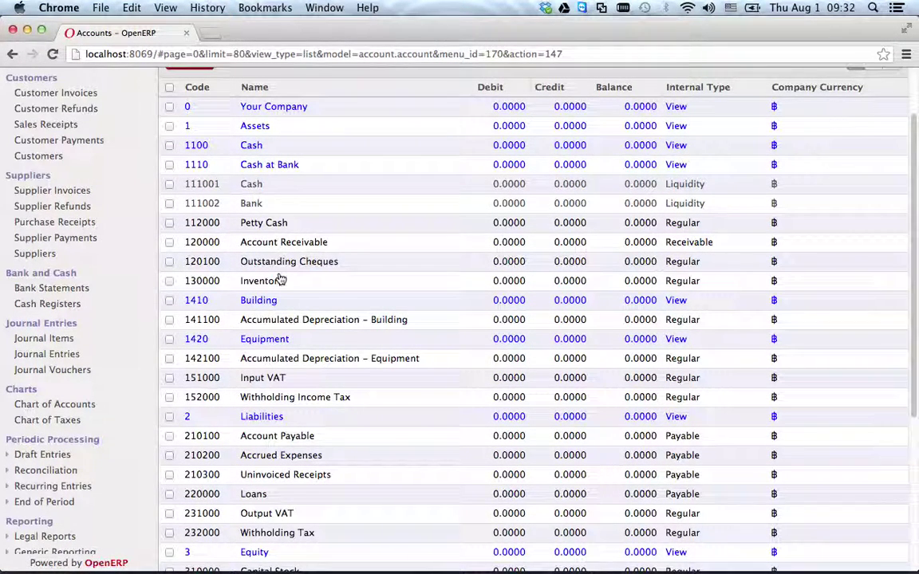
scroll(212, 155, up, 2)
click(189, 133)
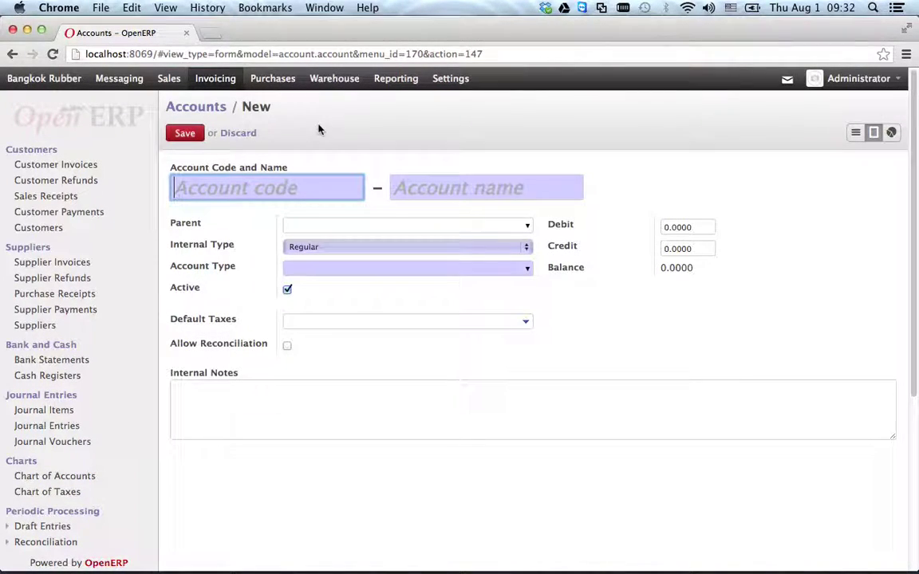
click(229, 134)
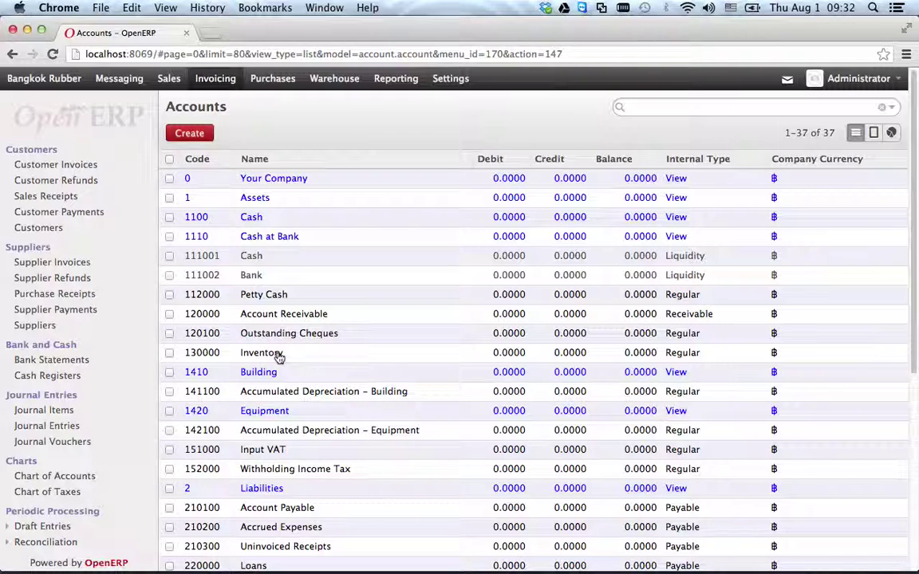
scroll(311, 443, down, 1)
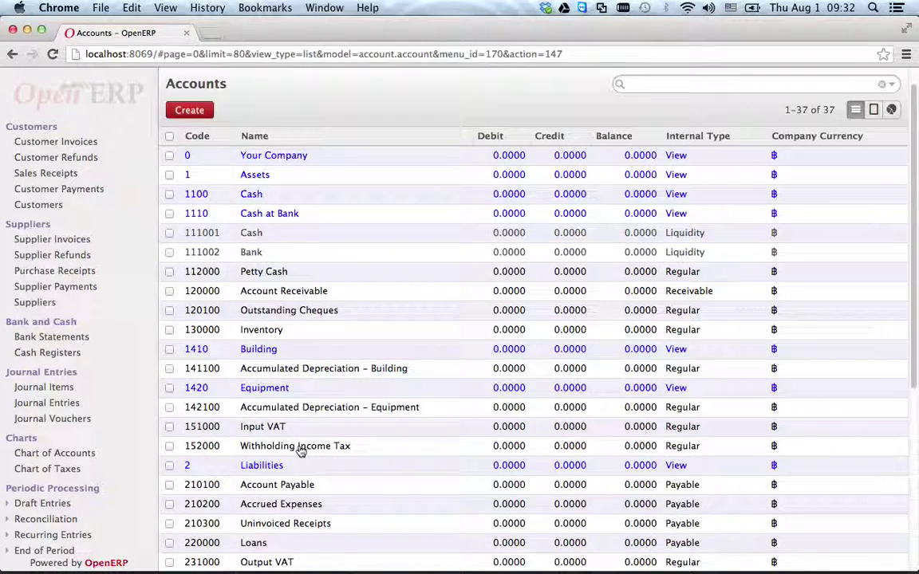
scroll(300, 451, up, 1)
click(190, 132)
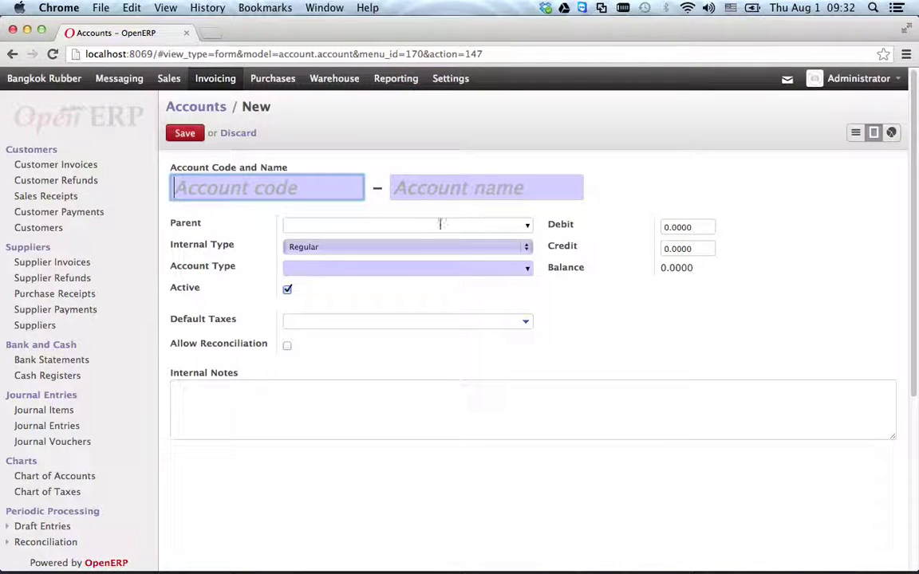
- Save account 160000 Stationary with internal type View and account type Asset View
text(160000)
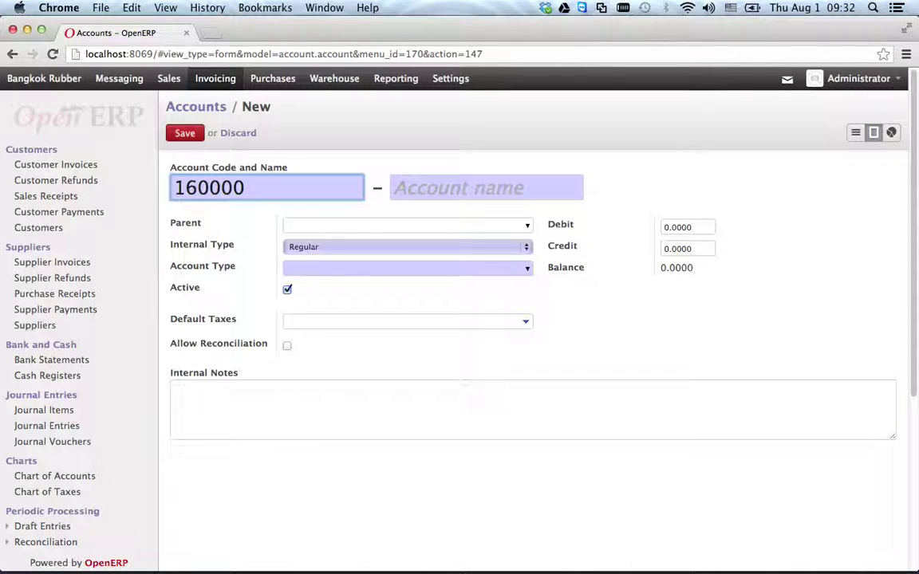
key(Tab)
text(S)
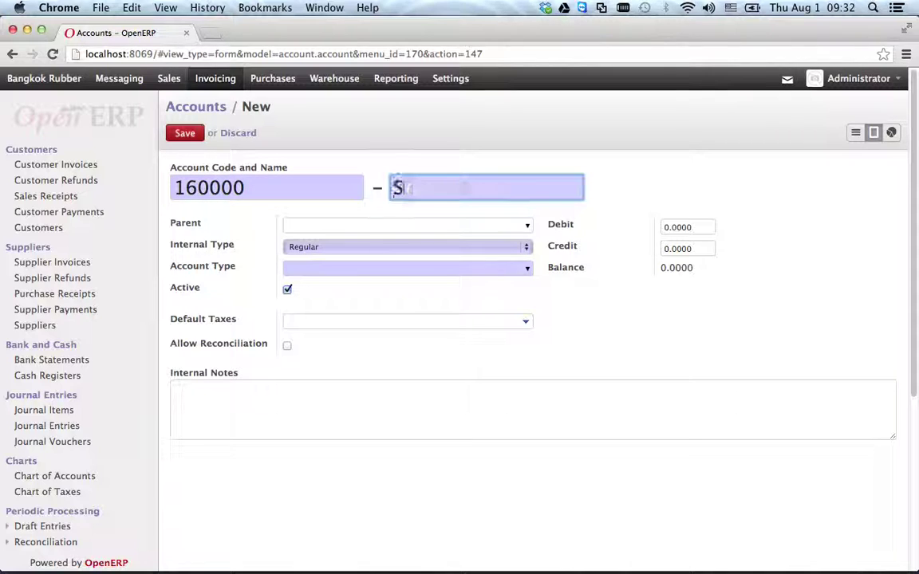
text(tationary)
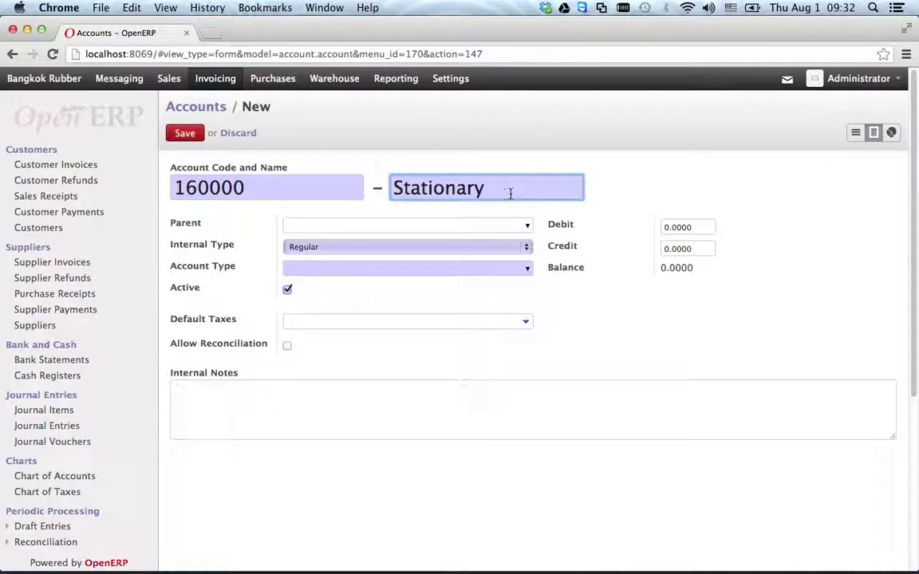
click(334, 246)
click(346, 235)
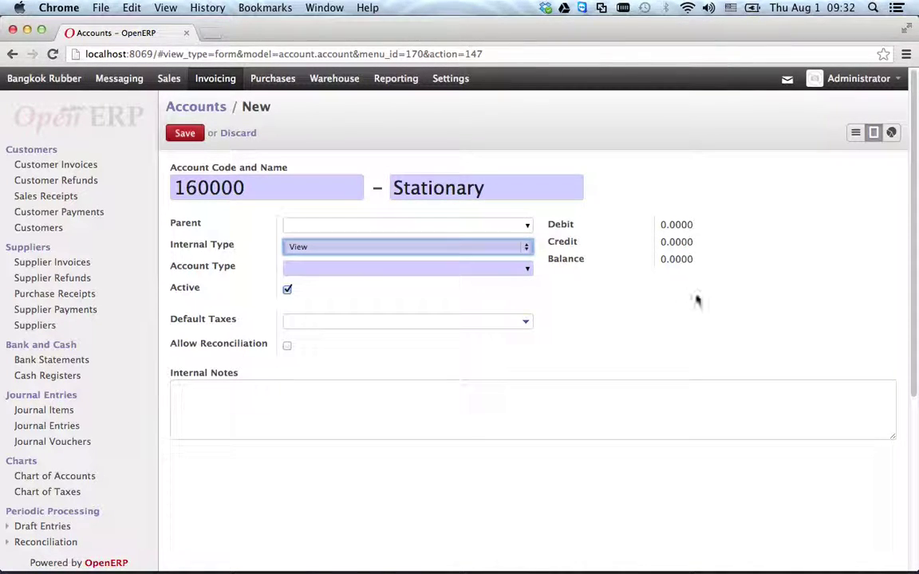
click(471, 266)
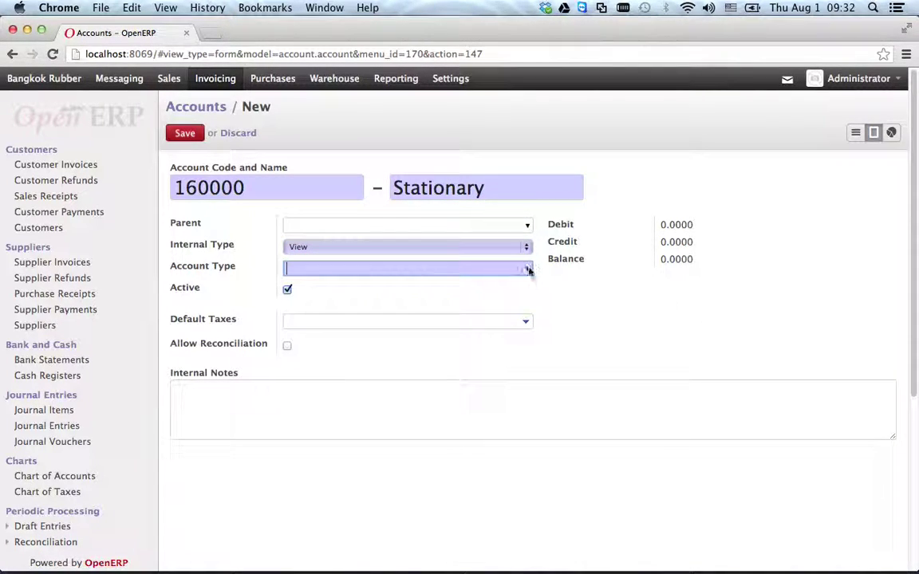
text(v)
click(383, 286)
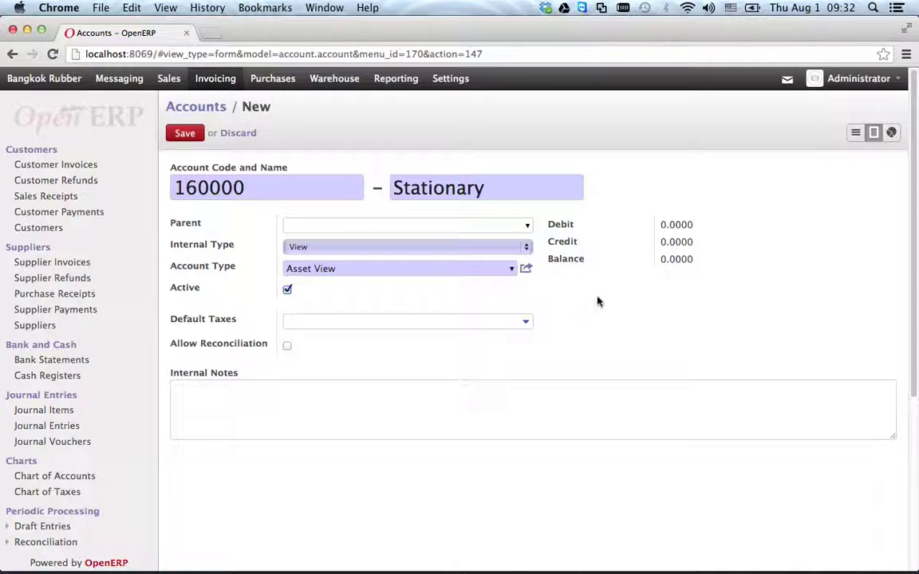
click(185, 133)
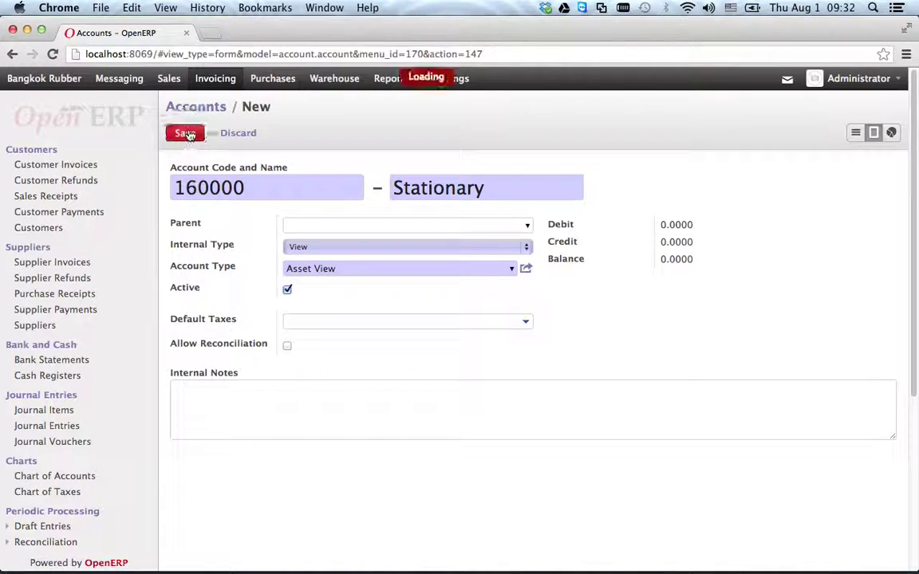
double_click(220, 170)
key(super+c)
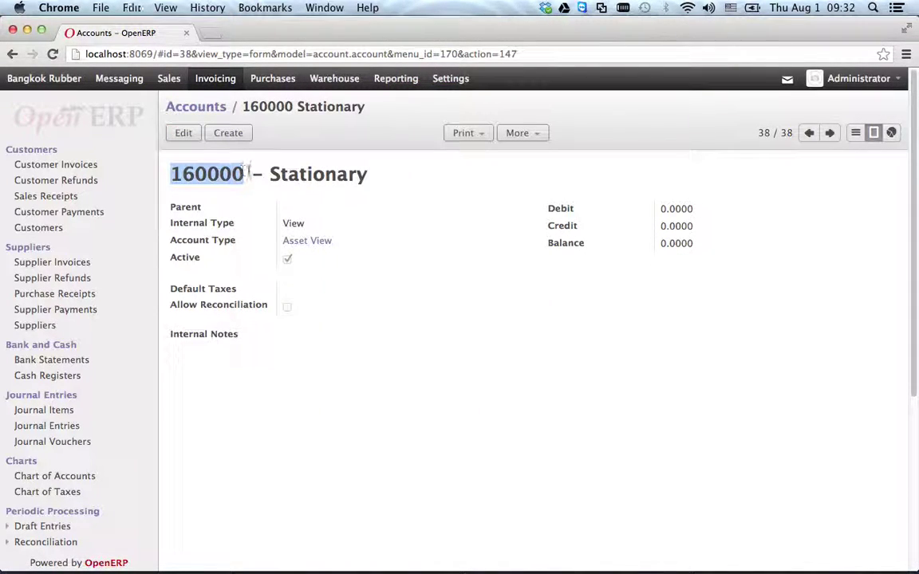
click(229, 133)
- Enter account 160001 Temp Stationary with parent account 160000 Stationary
key(super+v)
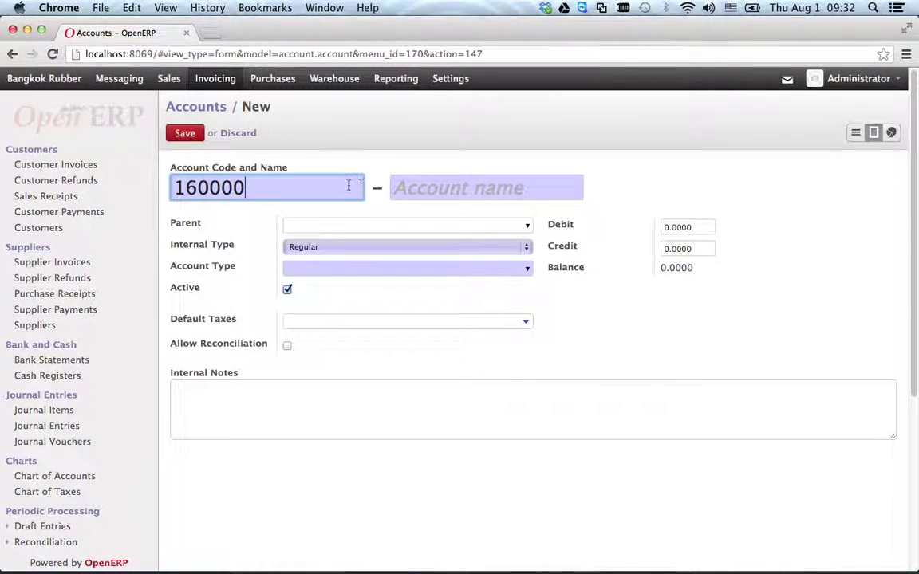
click(465, 197)
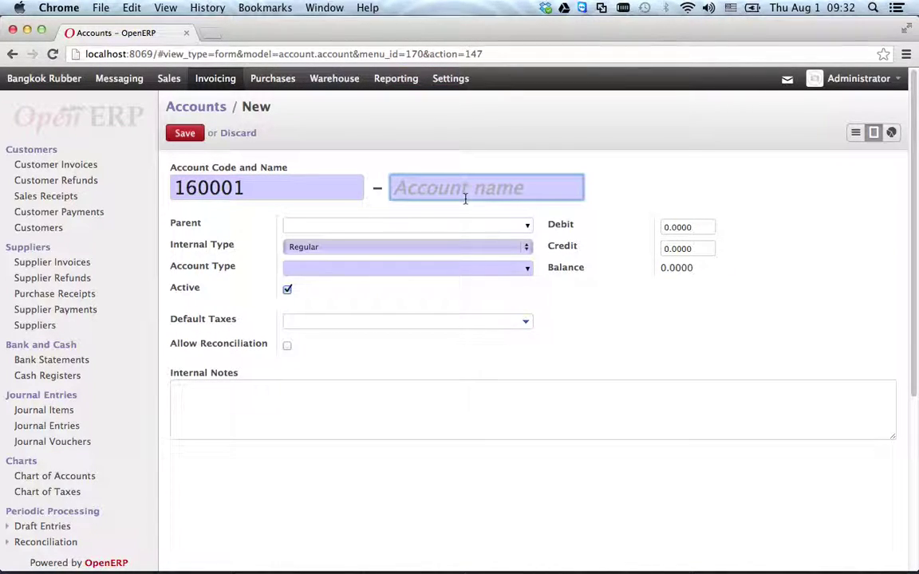
text(Tem)
key(BackSpace)
key(BackSpace)
key(BackSpace)
text(Tem)
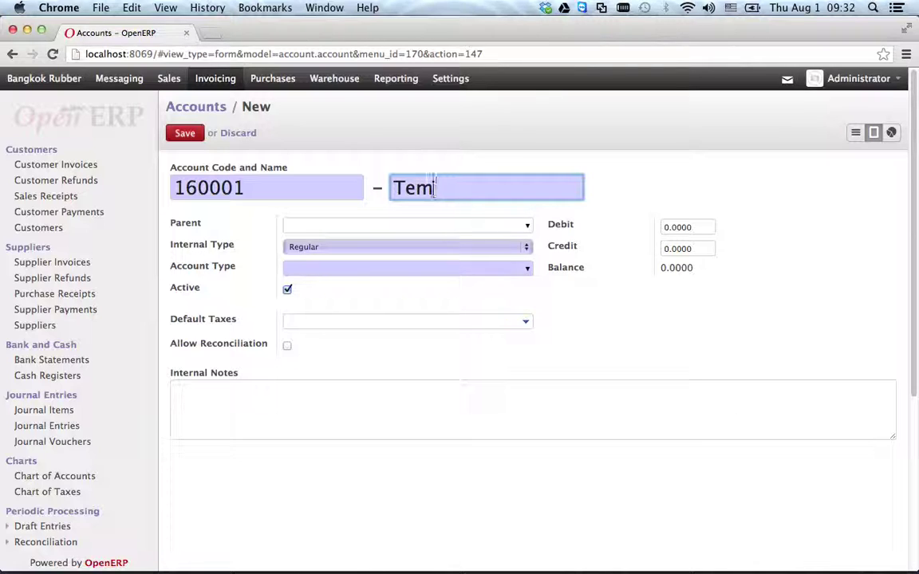
text(pola)
text(n)
key(BackSpace)
key(BackSpace)
key(BackSpace)
text(Stationa)
key(Tab)
text(160000)
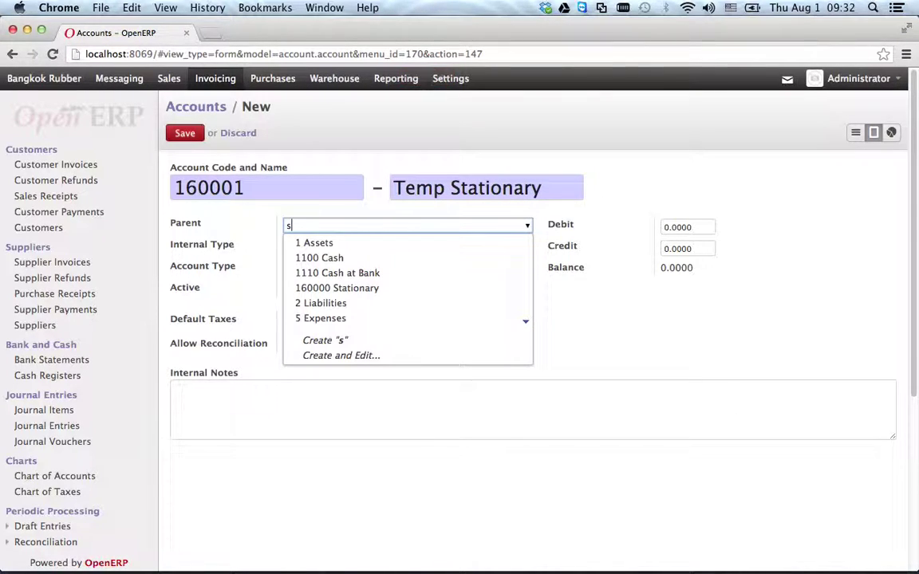
click(438, 250)
- Keep internal type Regular, set account type Other, and save Temp Stationary
click(391, 249)
click(390, 245)
click(524, 271)
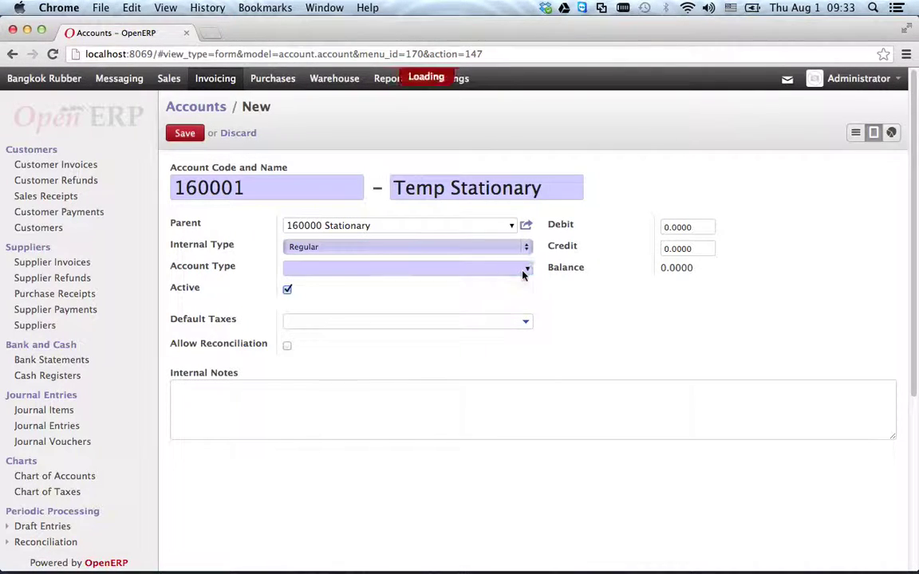
click(418, 267)
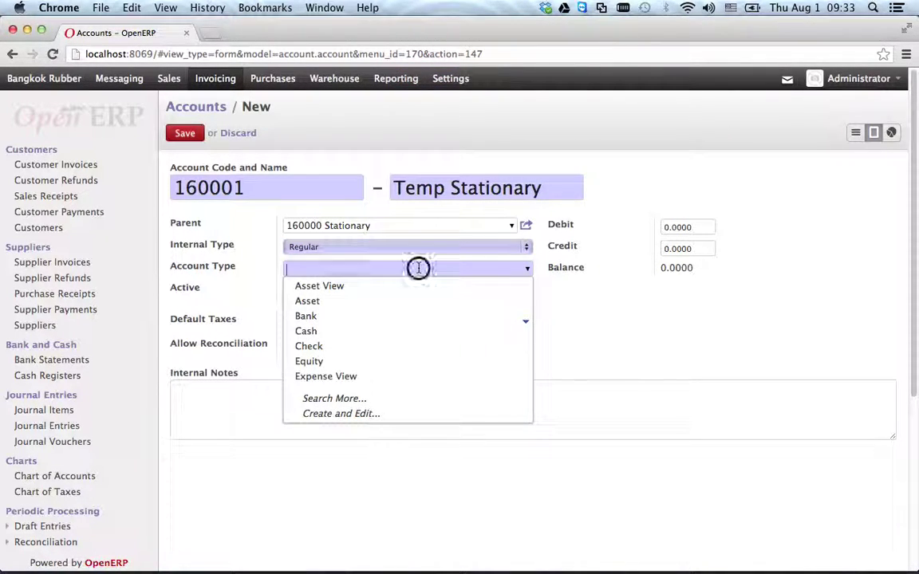
text(oth)
click(419, 287)
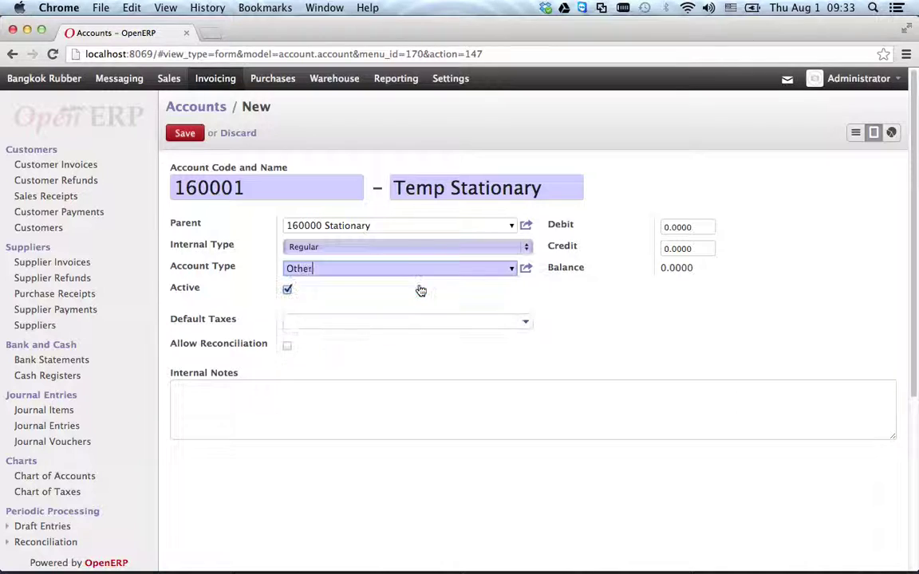
click(182, 133)
- Create account 160002 Real Stationary under 160000 Stationary with type Other and save it
click(227, 133)
text(160000)
key(BackSpace)
text(2)
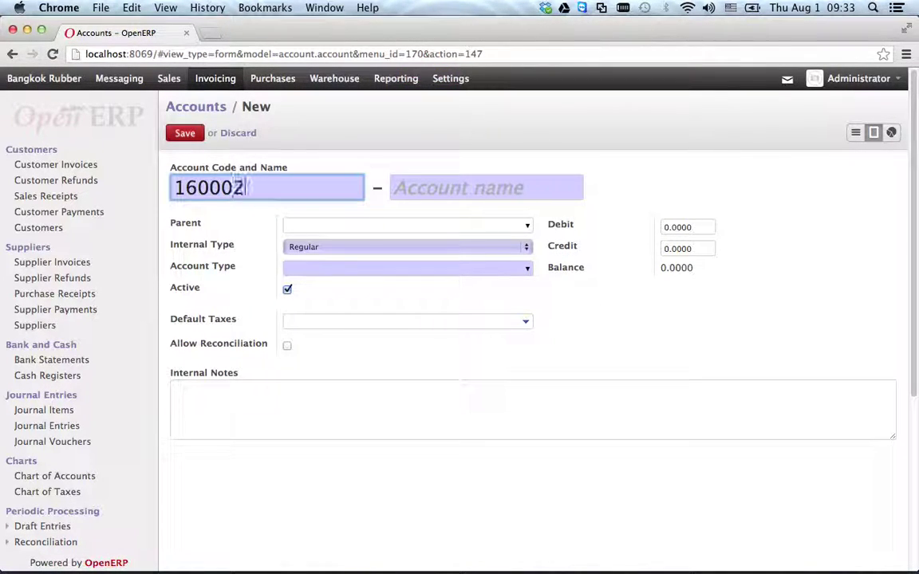
click(396, 187)
text(Real Stationary)
key(Tab)
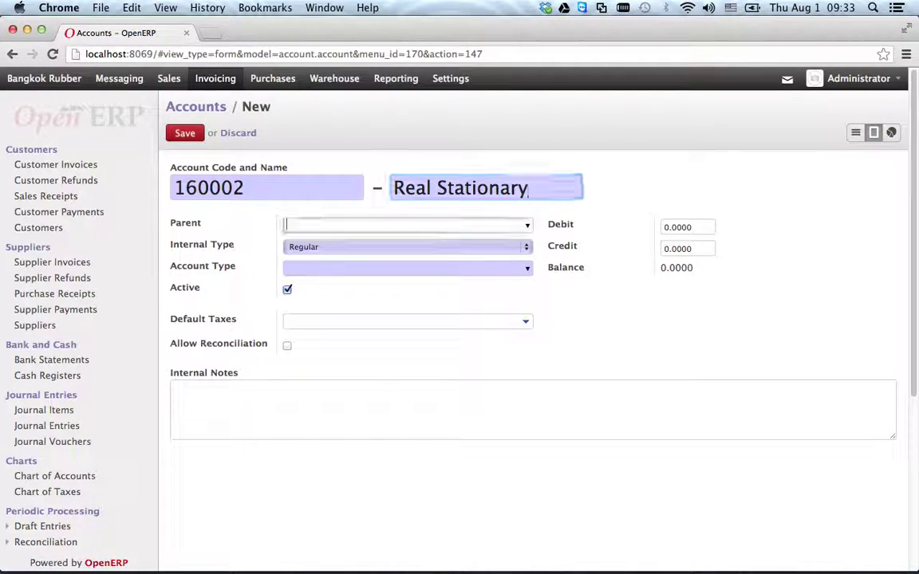
text(160000)
click(437, 241)
click(405, 270)
text(oth)
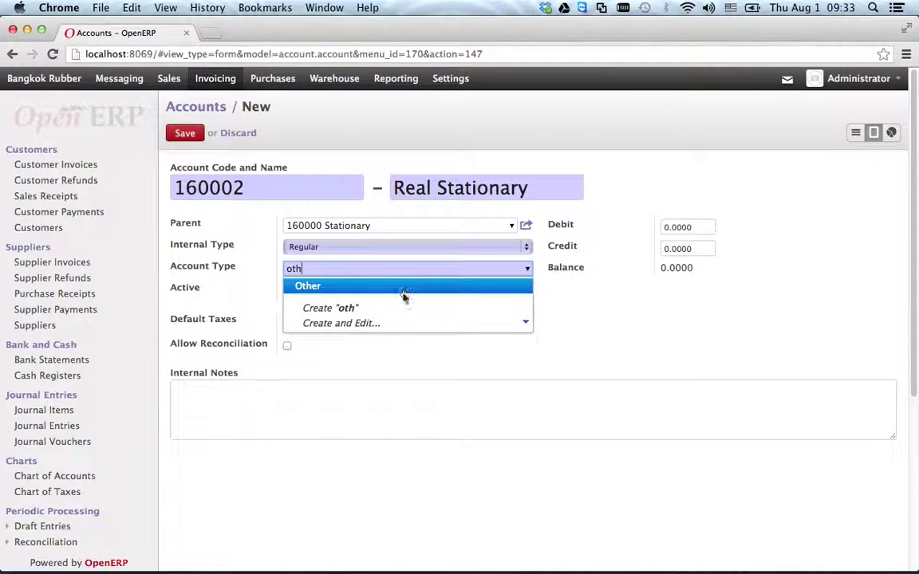
click(402, 287)
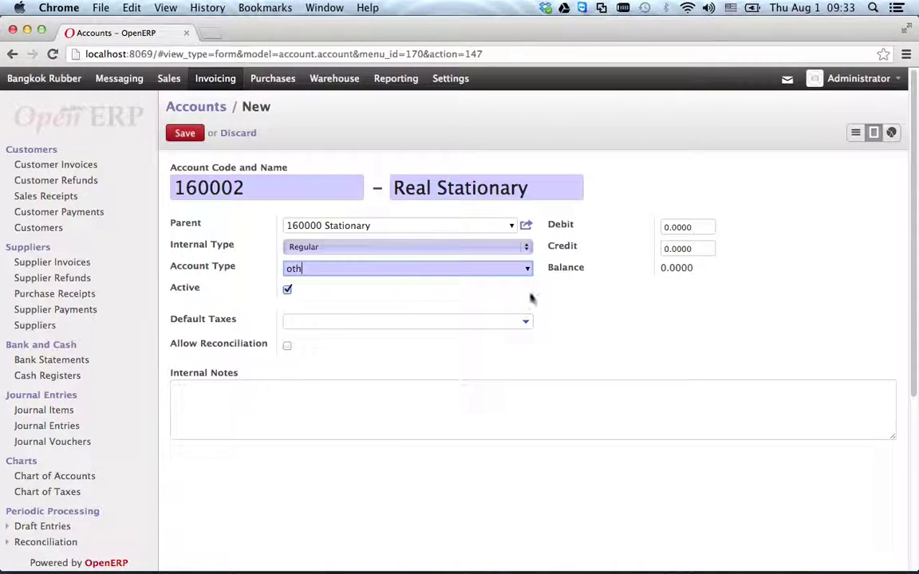
click(185, 134)
- Change the parent of account 160000 Stationary to 1 Assets
click(853, 134)
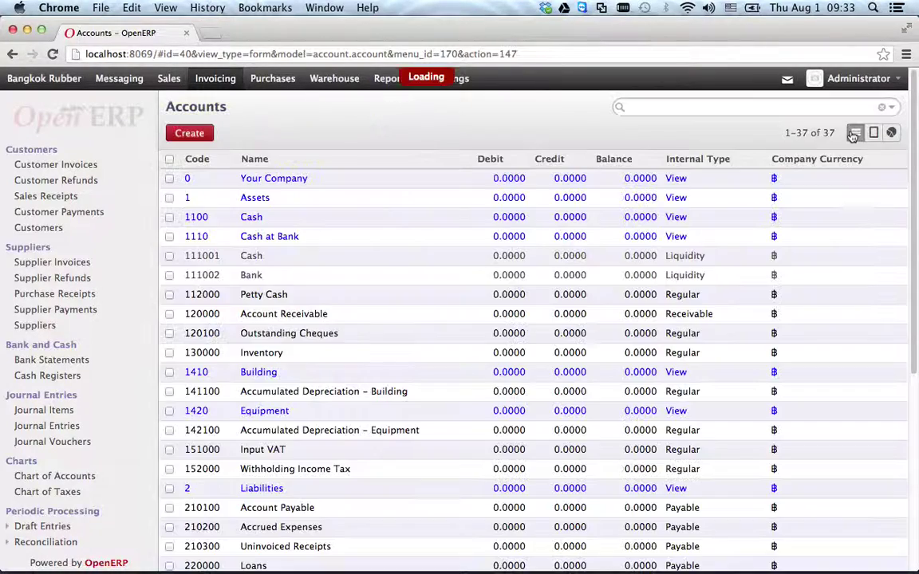
scroll(328, 390, down, 2)
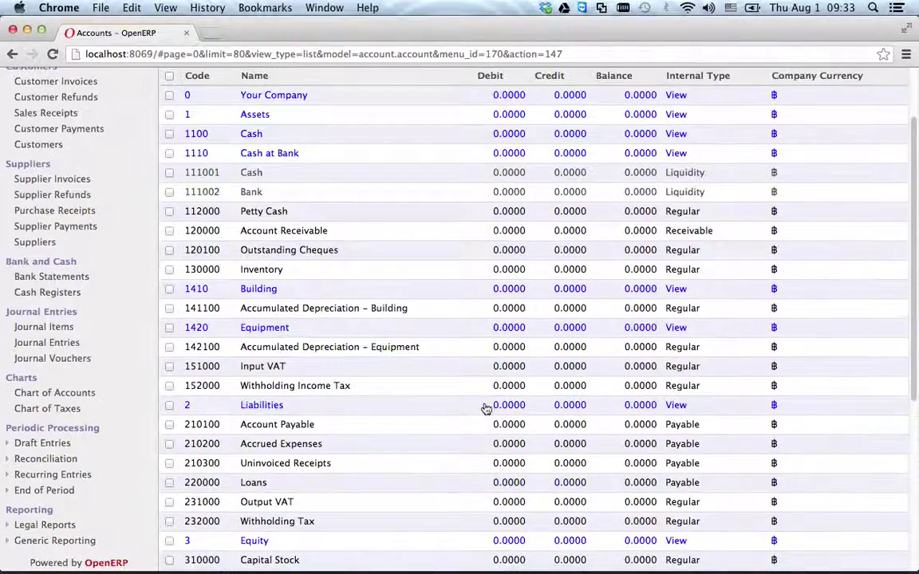
scroll(301, 392, down, 2)
scroll(327, 375, up, 4)
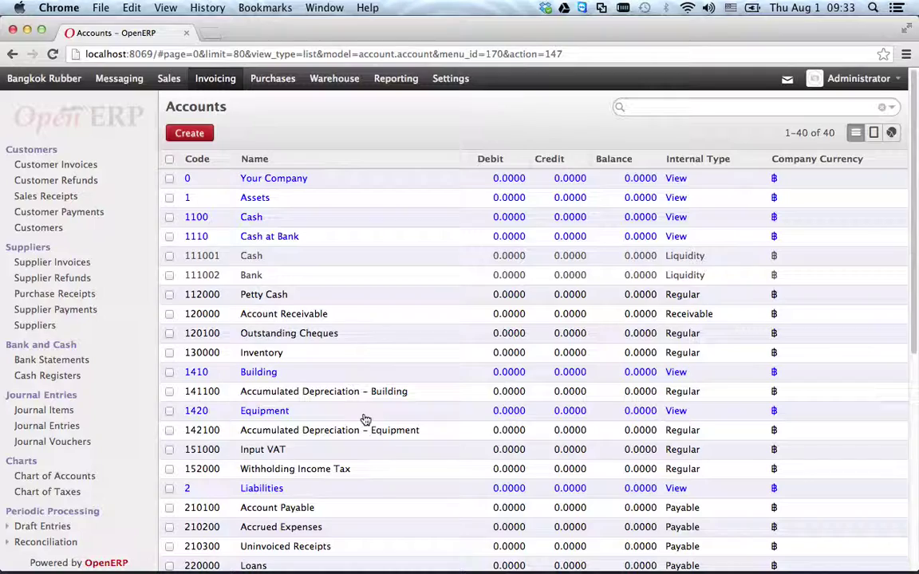
scroll(446, 237, down, 9)
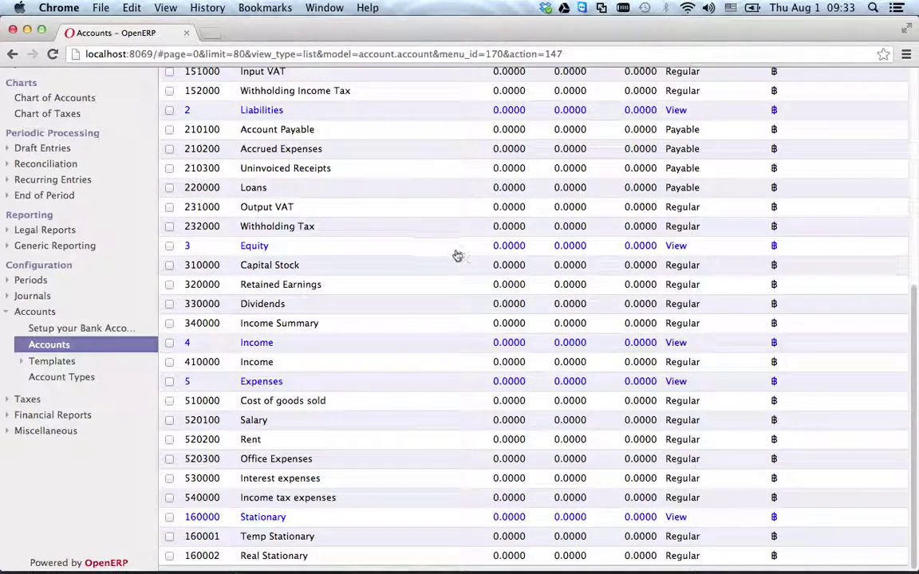
scroll(475, 279, up, 1)
scroll(438, 359, down, 2)
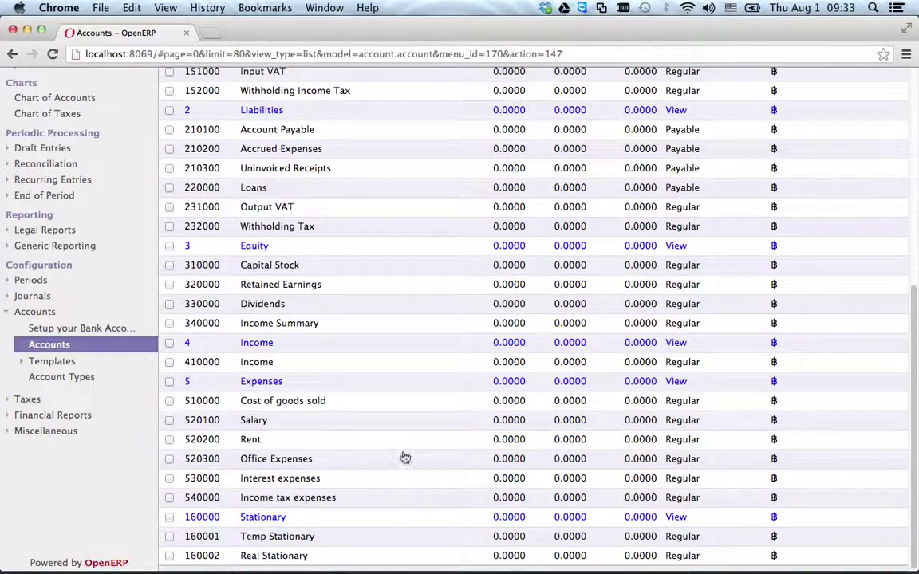
click(268, 518)
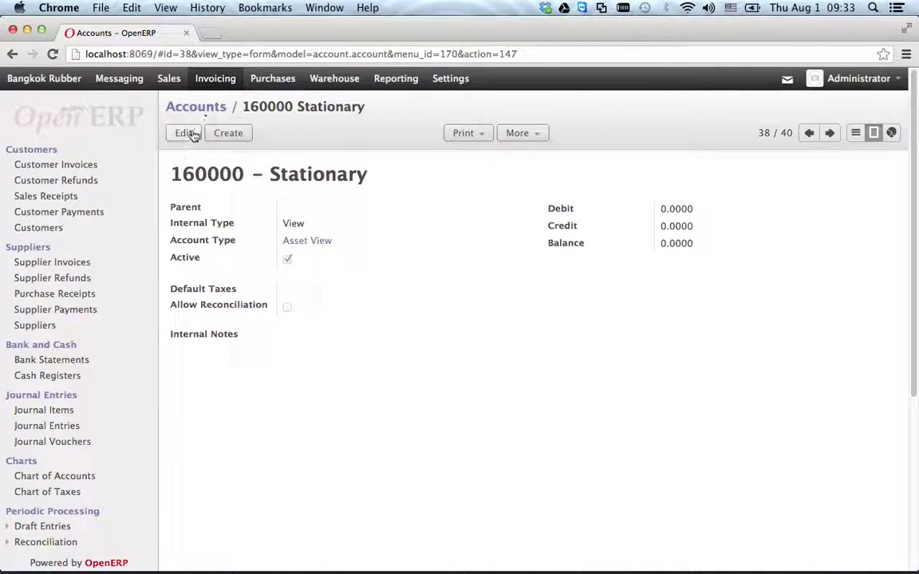
click(187, 134)
click(381, 226)
text(1)
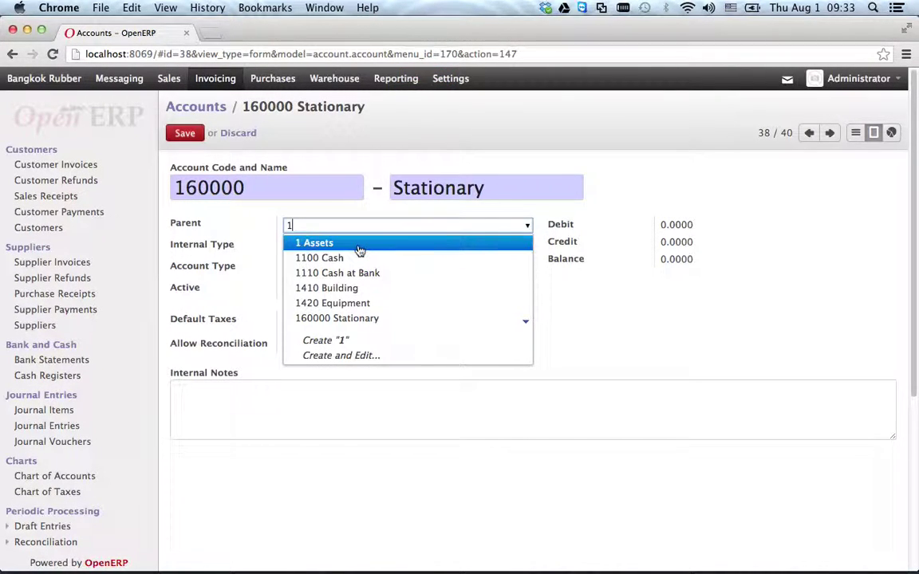
click(358, 244)
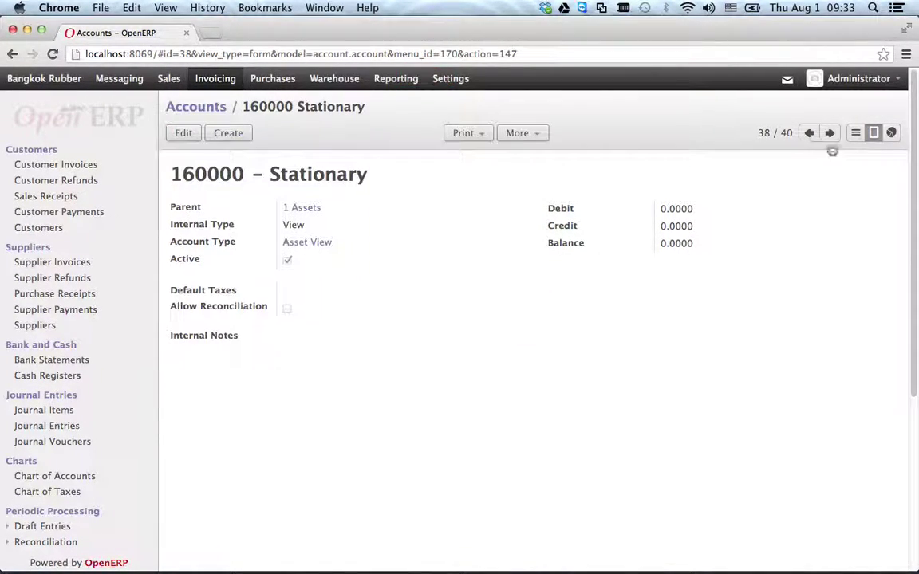
- Return to the 40-account list and switch to the Bangkok Rubber stock module
click(855, 132)
scroll(303, 494, down, 10)
scroll(309, 485, up, 5)
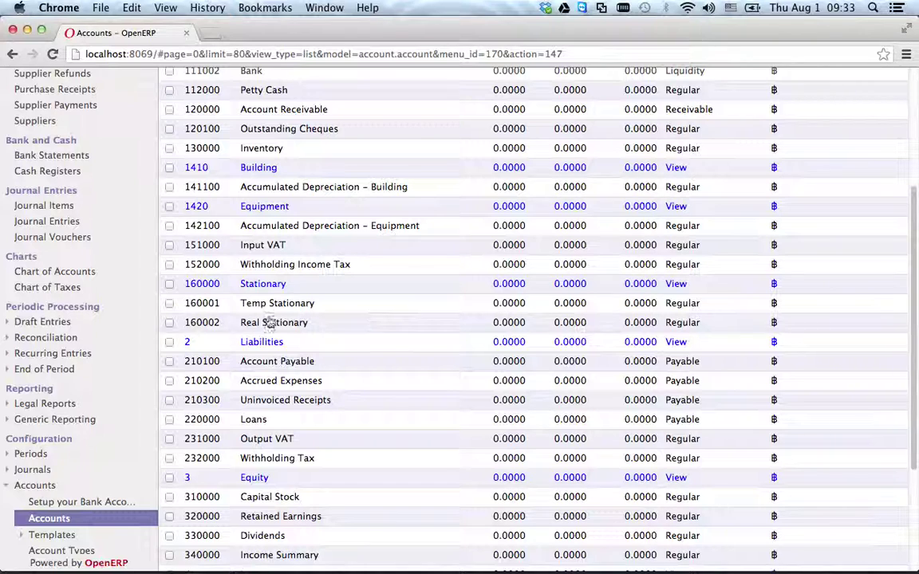
scroll(391, 279, up, 5)
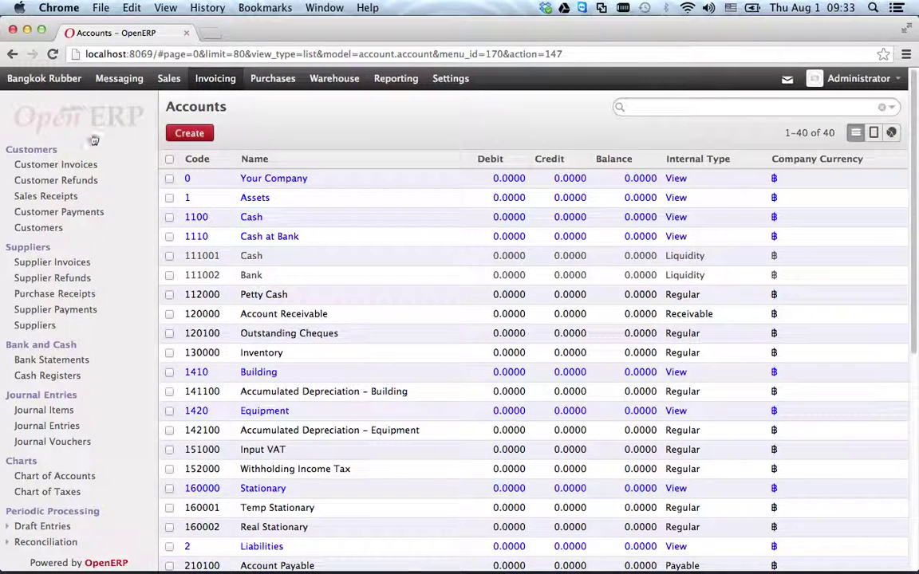
click(60, 78)
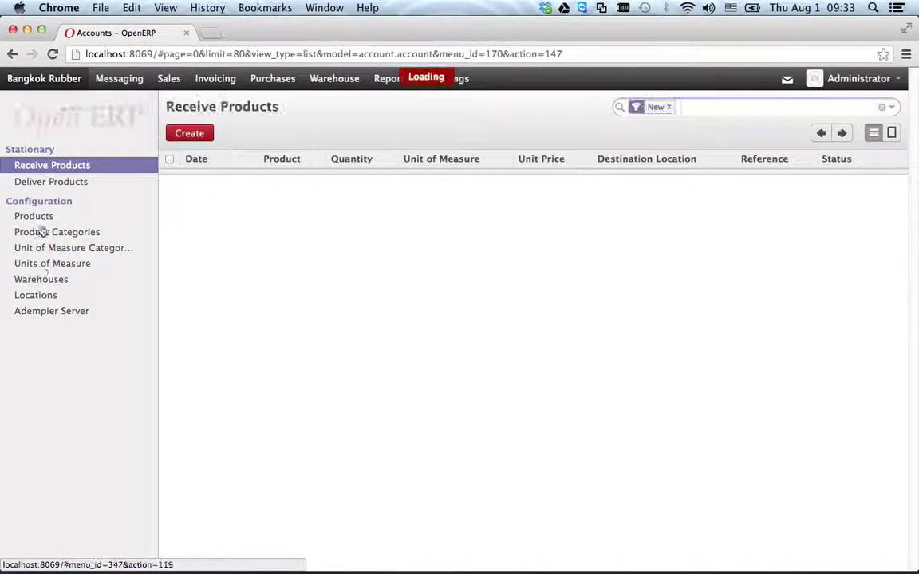
- Set product a4-001's income and expense accounts to 160001 Temp Stationary and save
click(44, 217)
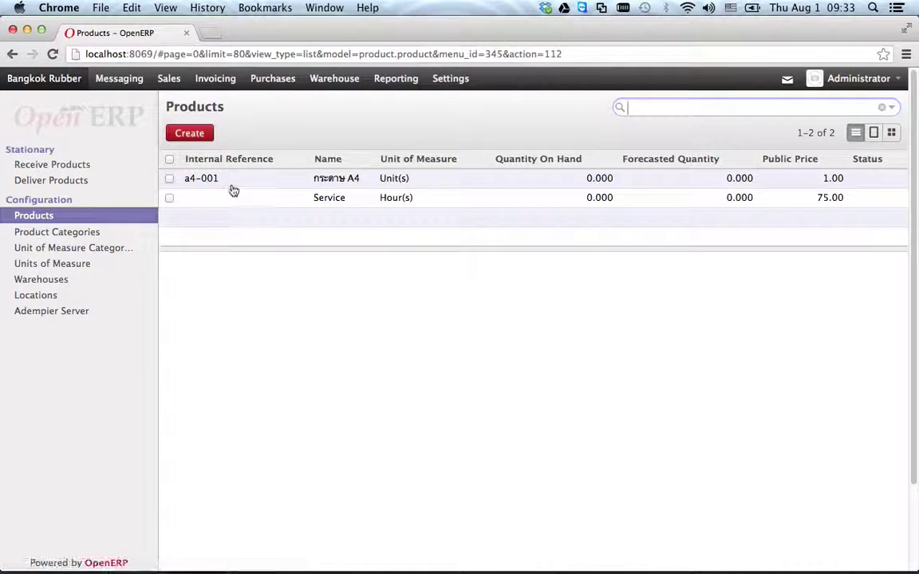
click(240, 181)
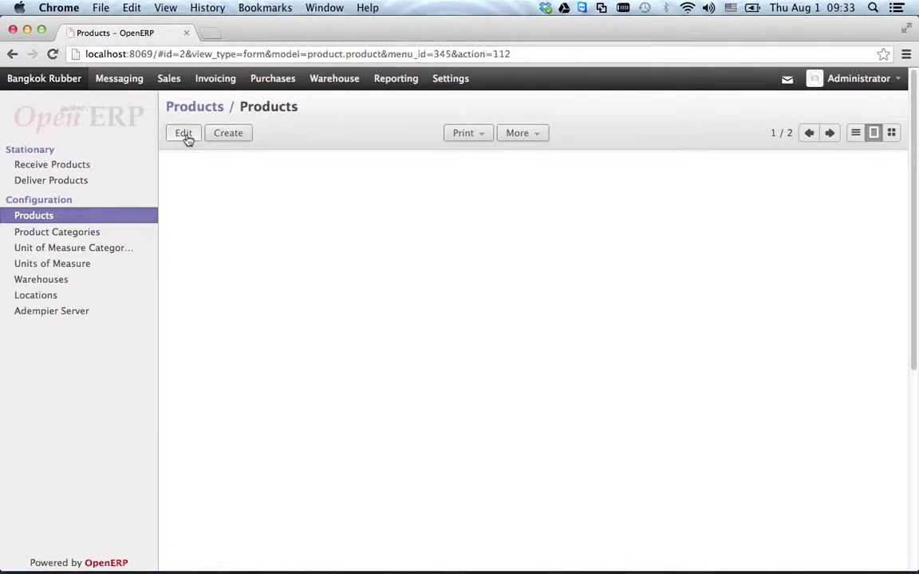
click(471, 287)
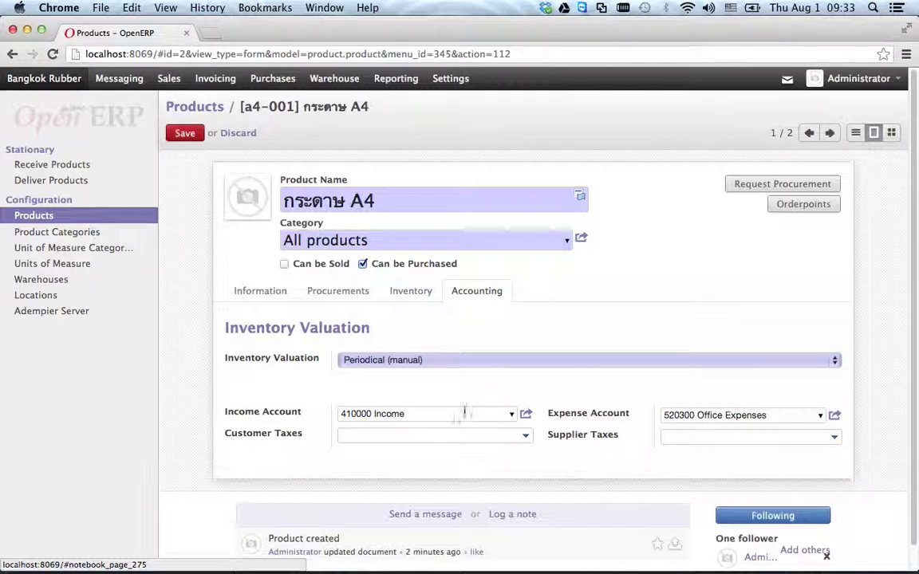
click(464, 413)
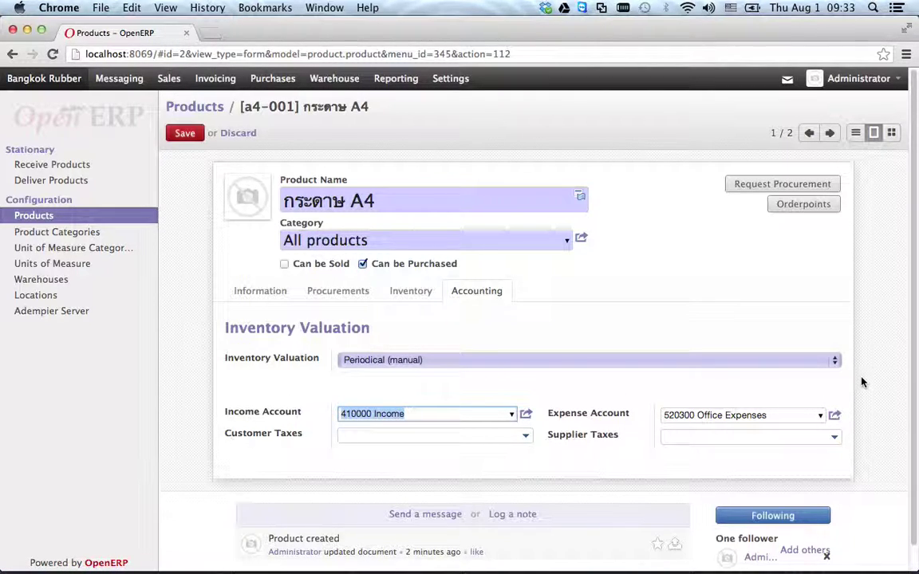
text(16)
click(502, 374)
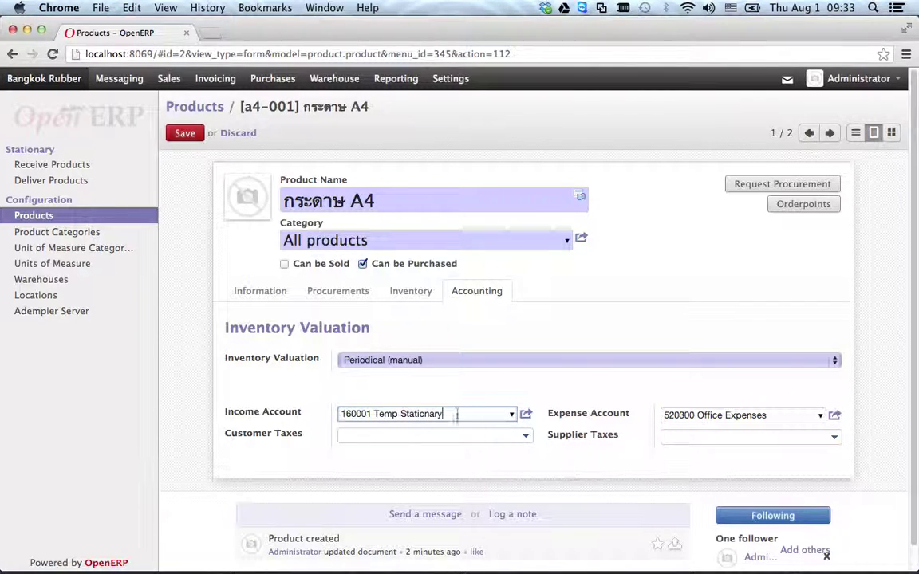
click(748, 413)
text(16)
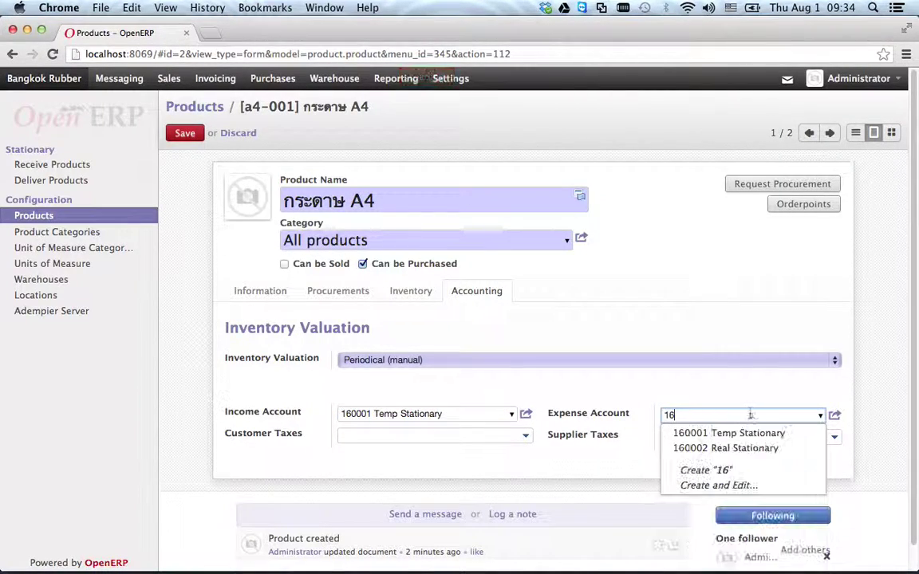
click(750, 435)
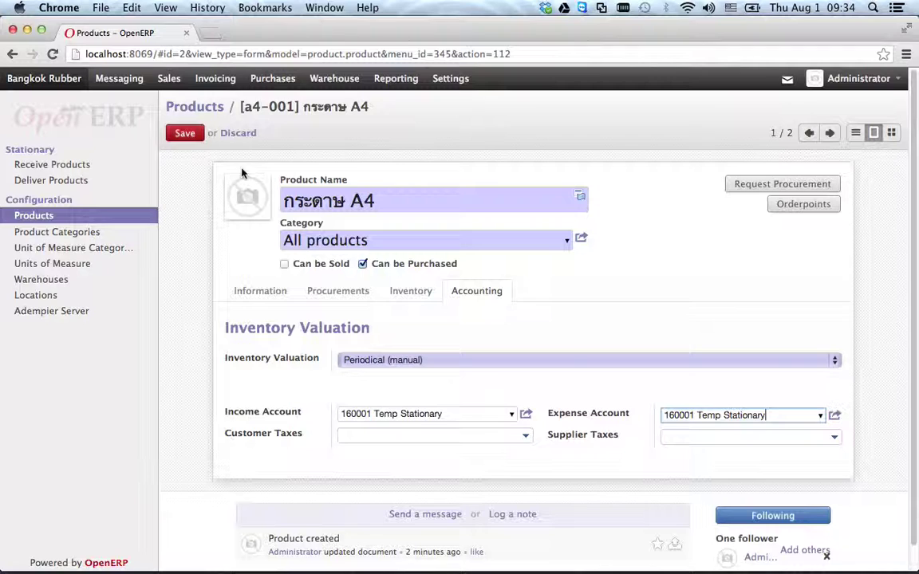
key(ctrl+s)
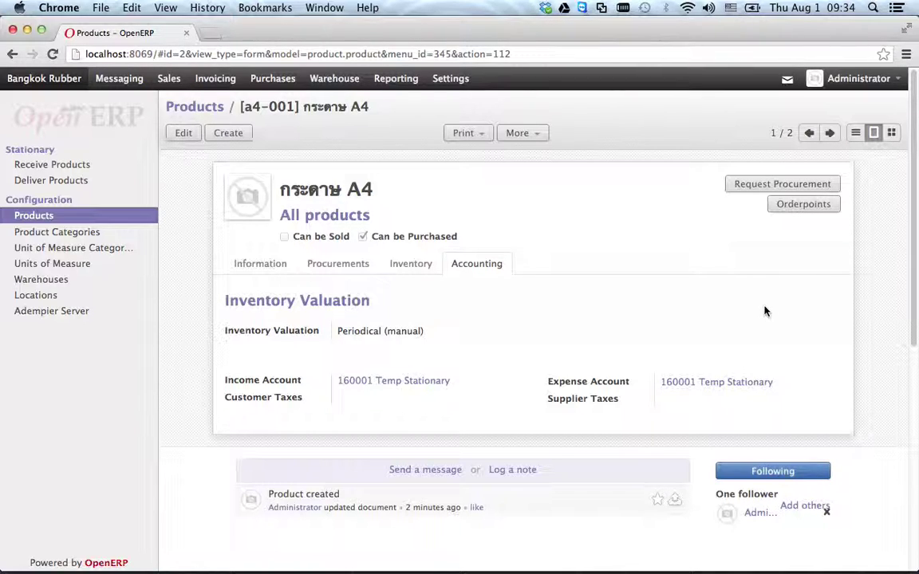
click(88, 232)
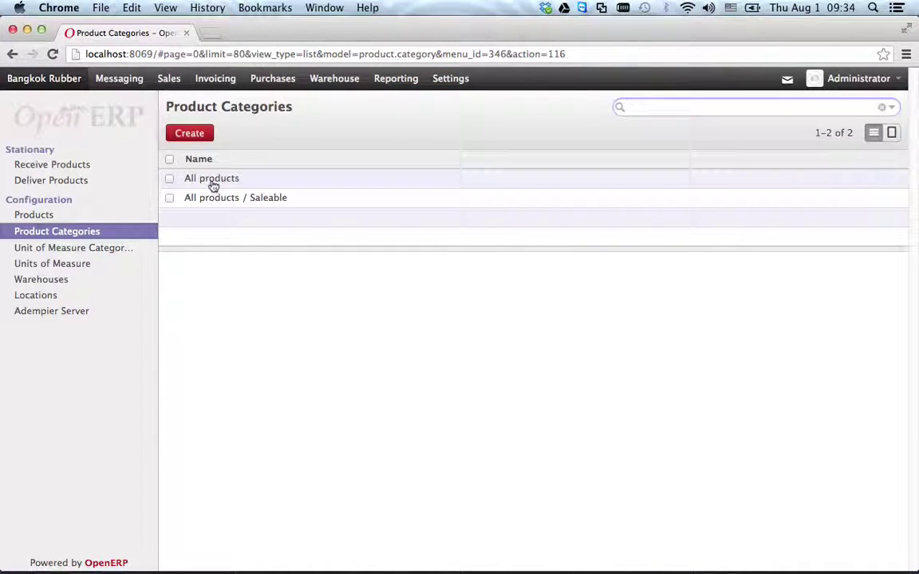
- Save Stationary Category under All products with stock valuation account 160002 Real Stationary
click(191, 133)
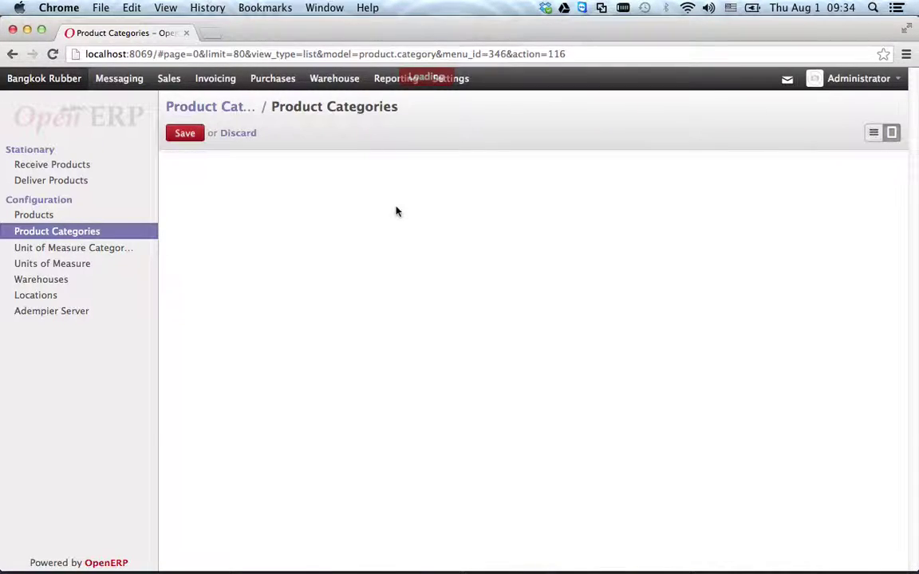
text(Stationary Category)
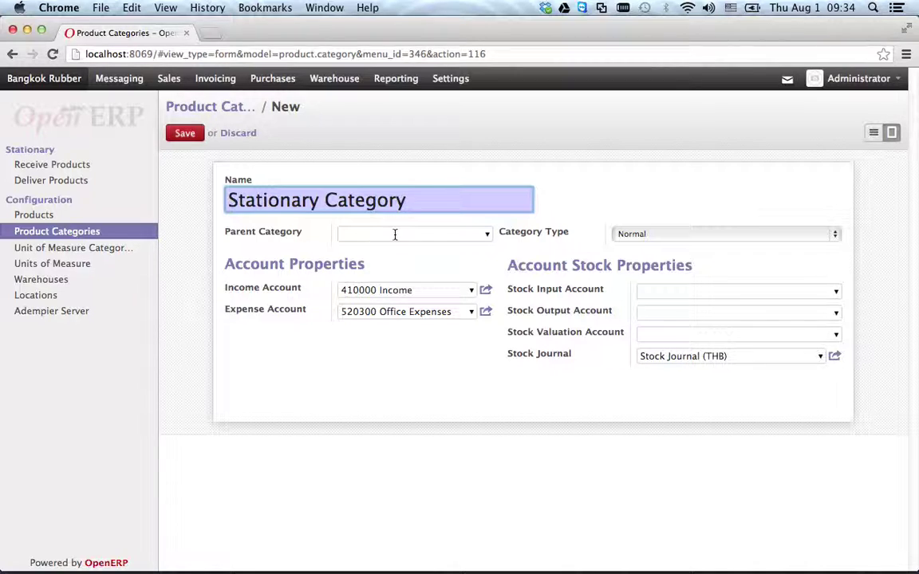
click(394, 234)
click(487, 235)
click(420, 254)
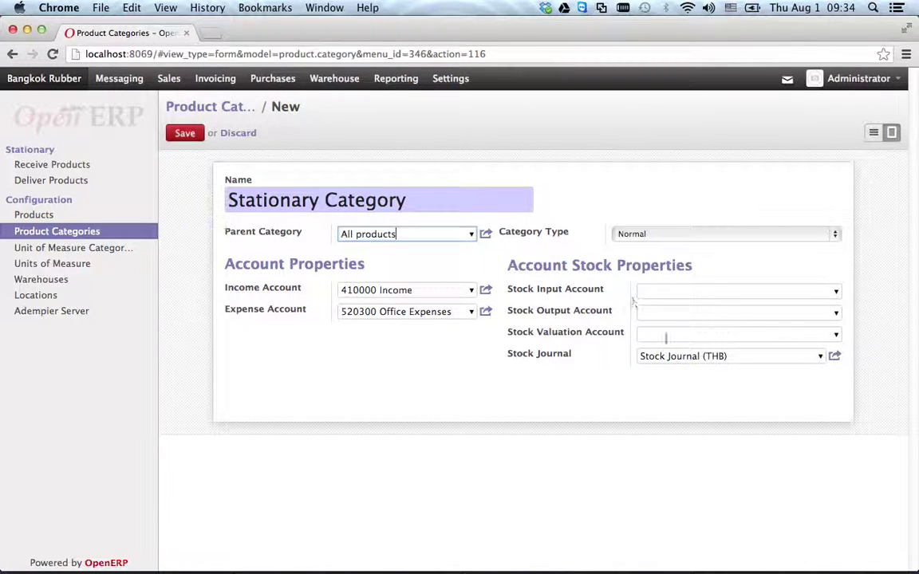
click(836, 335)
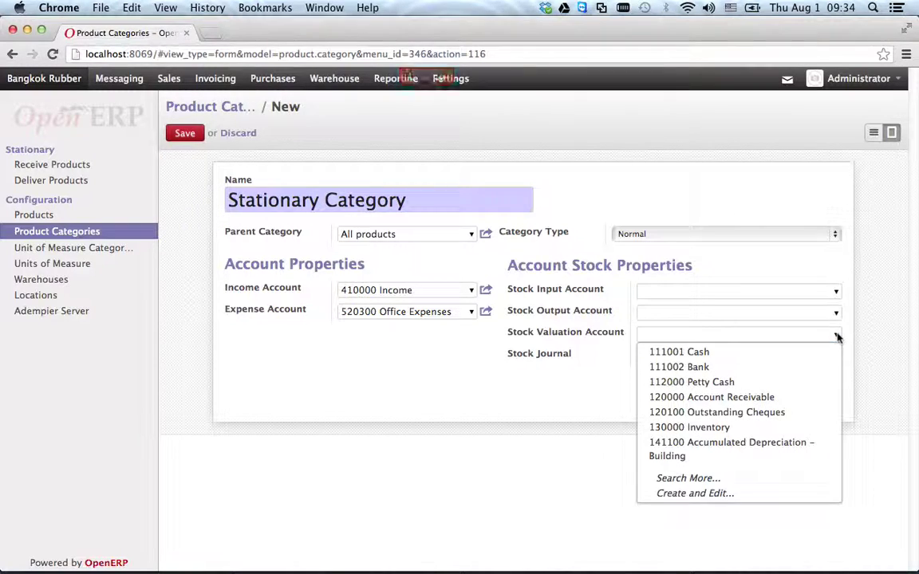
click(751, 331)
text(160000)
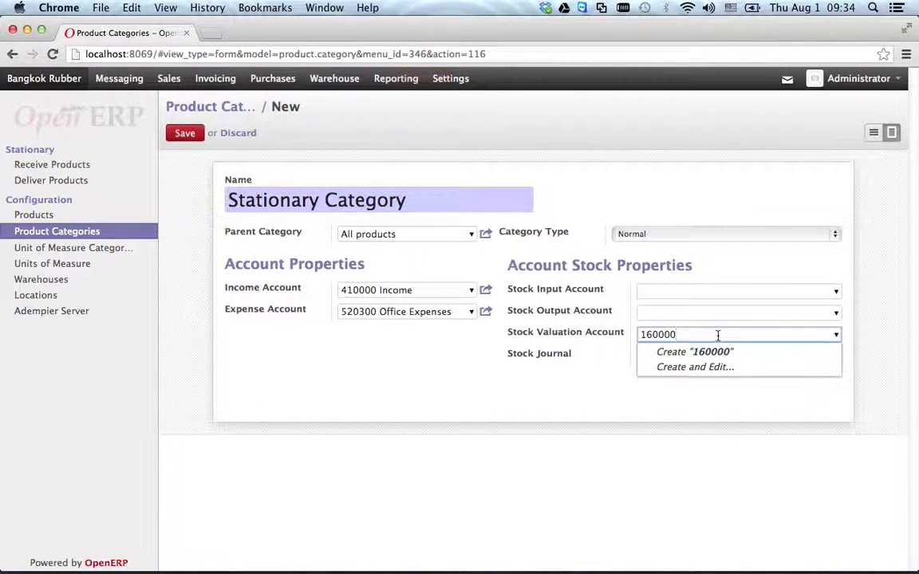
key(BackSpace)
click(755, 371)
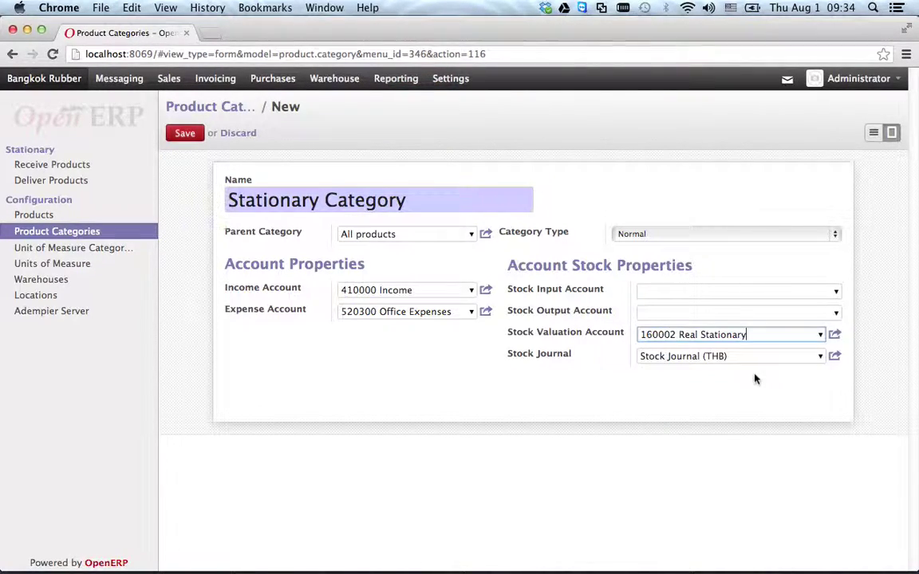
click(580, 404)
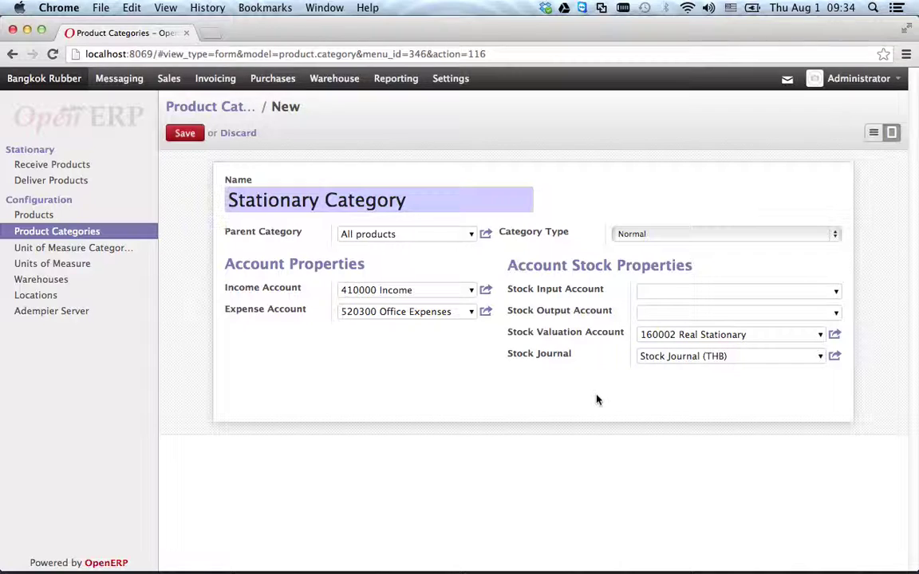
click(184, 133)
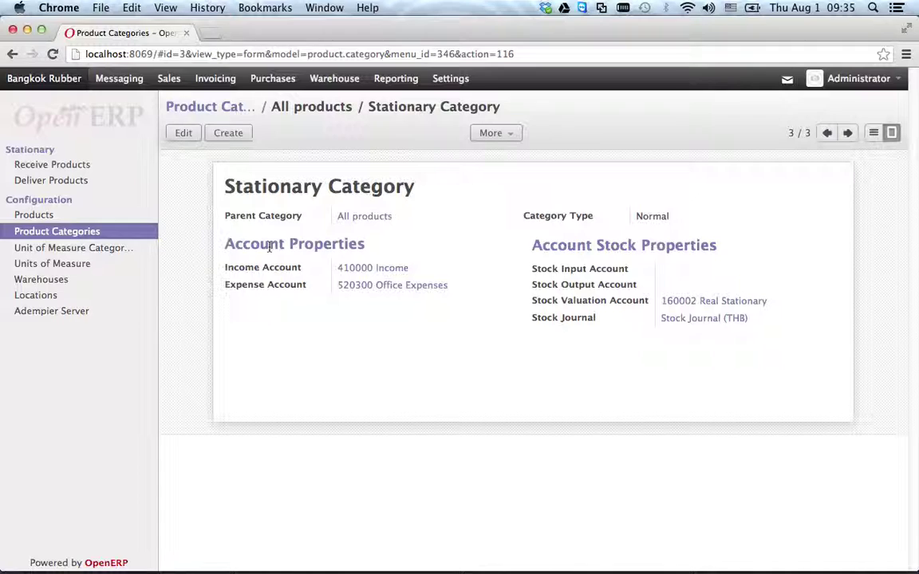
- Go to the products list and highlight the 15 reams at 115 baht line in the accounting note
click(874, 132)
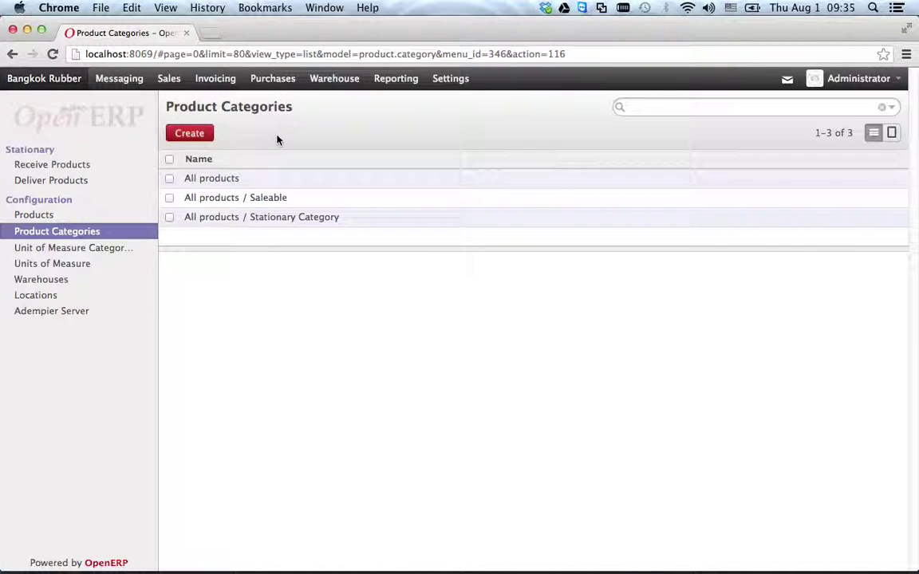
click(32, 215)
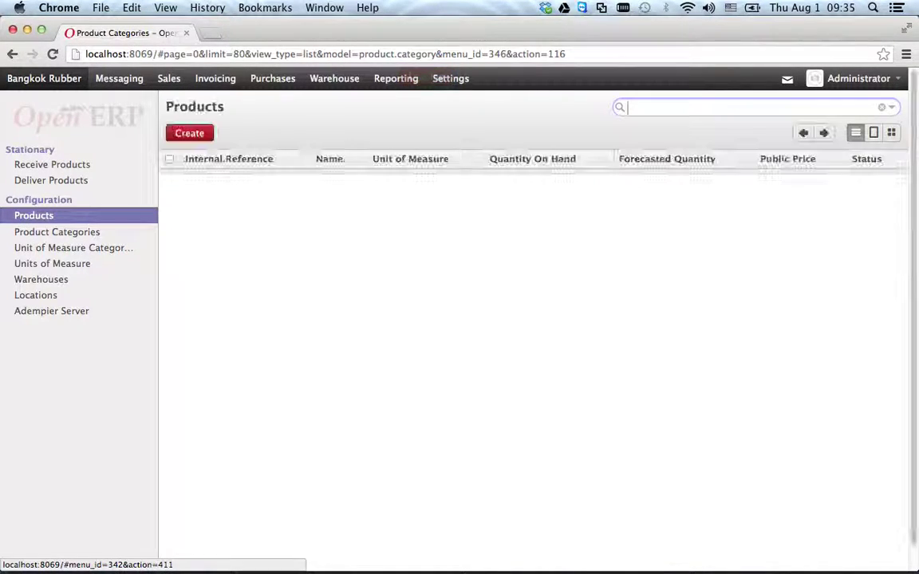
click(686, 547)
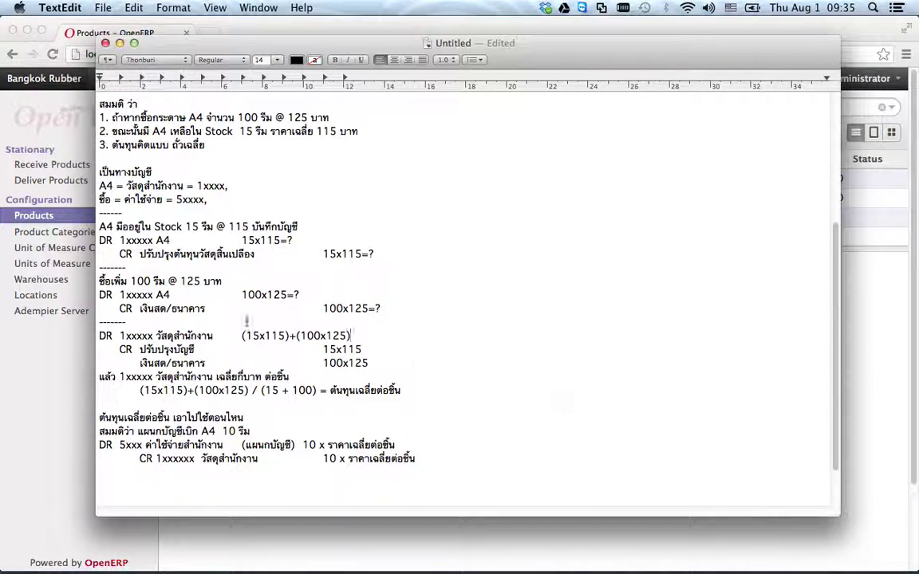
drag(239, 131, 363, 132)
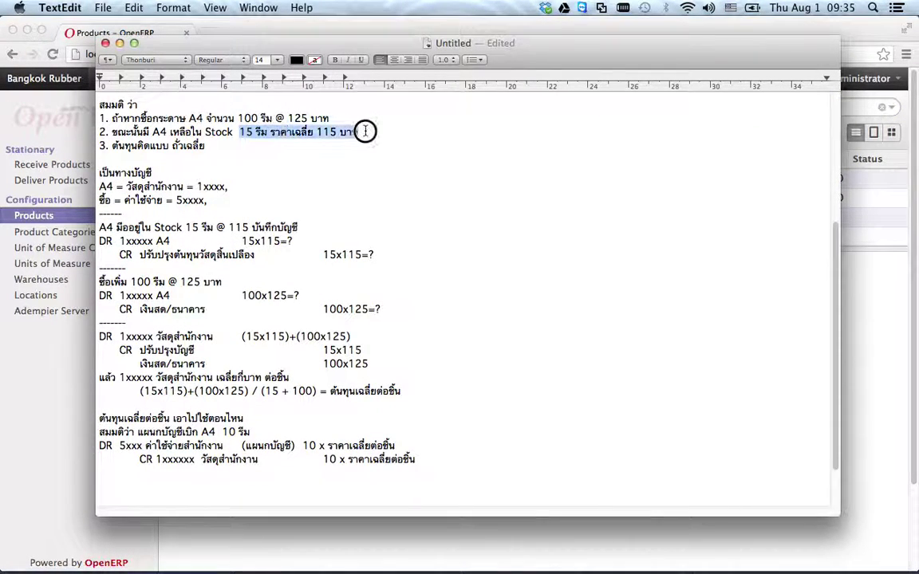
- Switch the A4 paper product's inventory valuation to Real Time (automated) and save
click(45, 383)
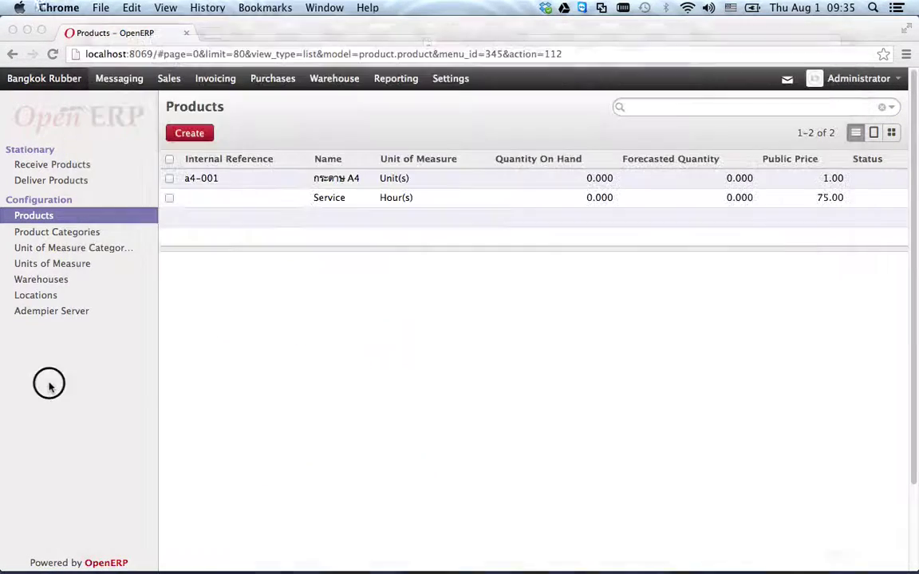
click(328, 180)
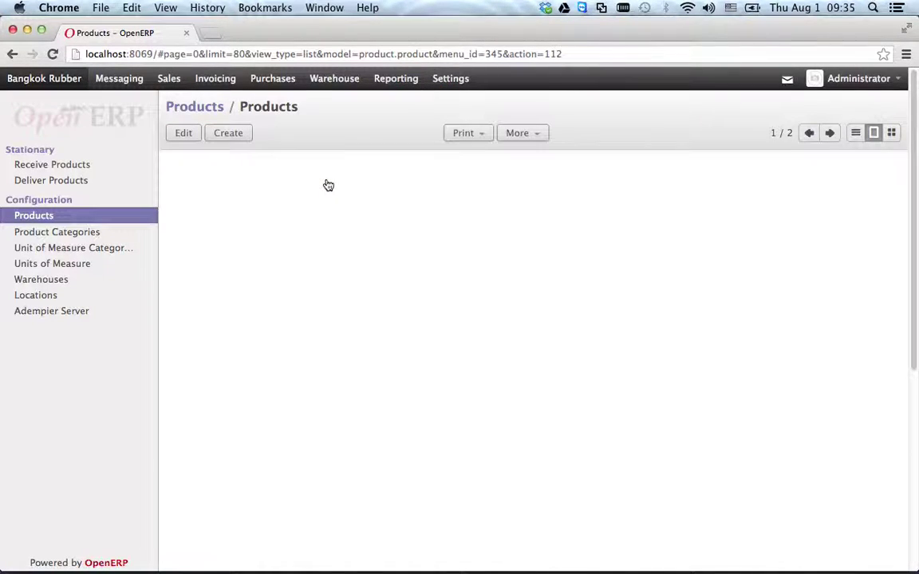
click(182, 131)
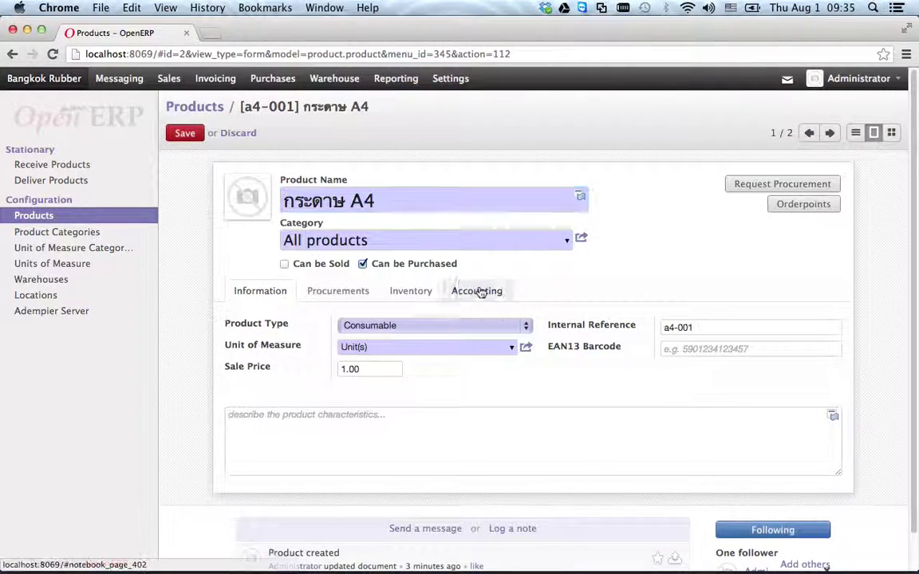
click(476, 291)
click(390, 359)
click(410, 372)
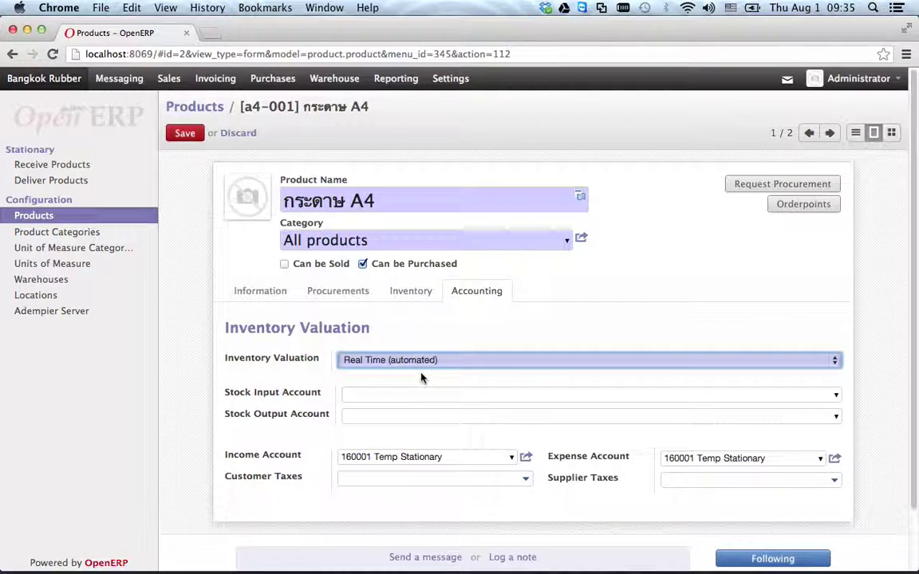
click(185, 134)
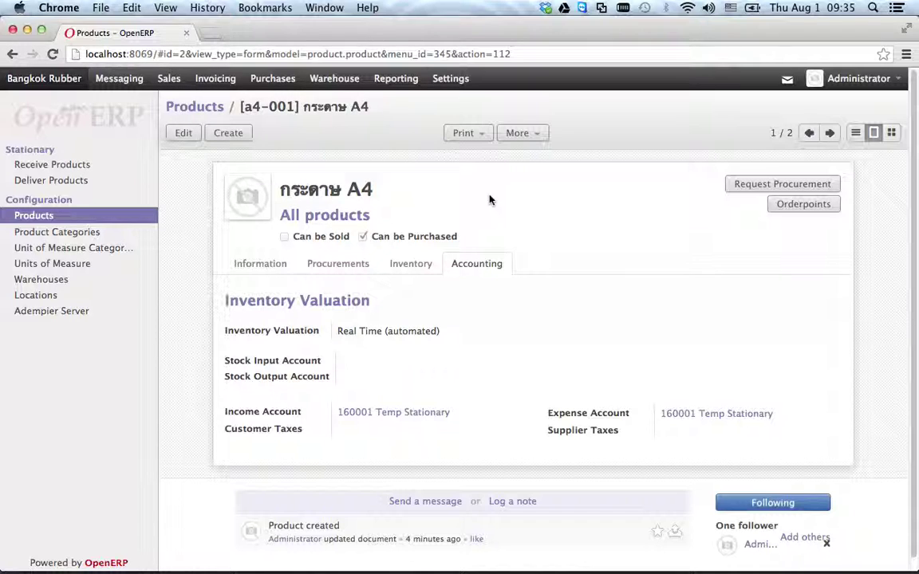
- Set its stock input and stock output accounts to 160001 Temp Stationary and save
click(183, 133)
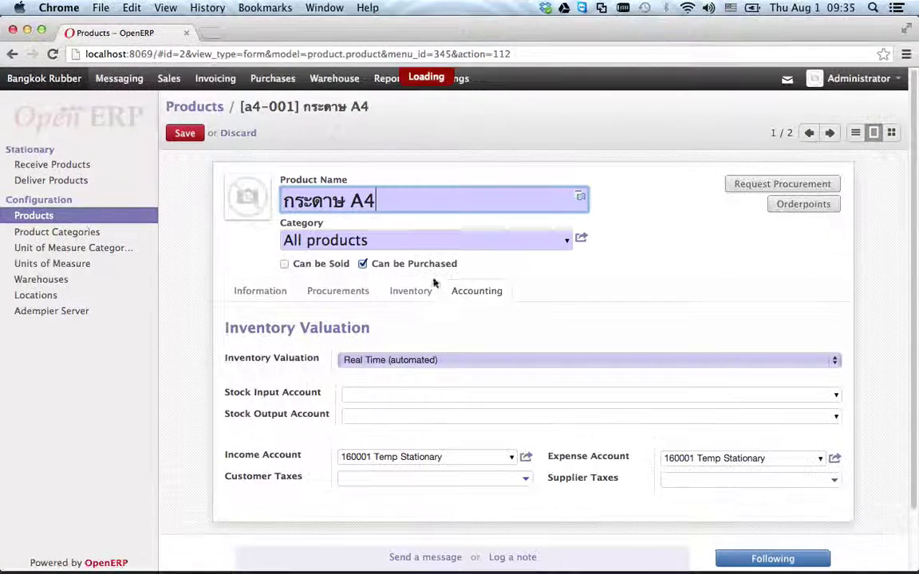
click(495, 396)
text(1)
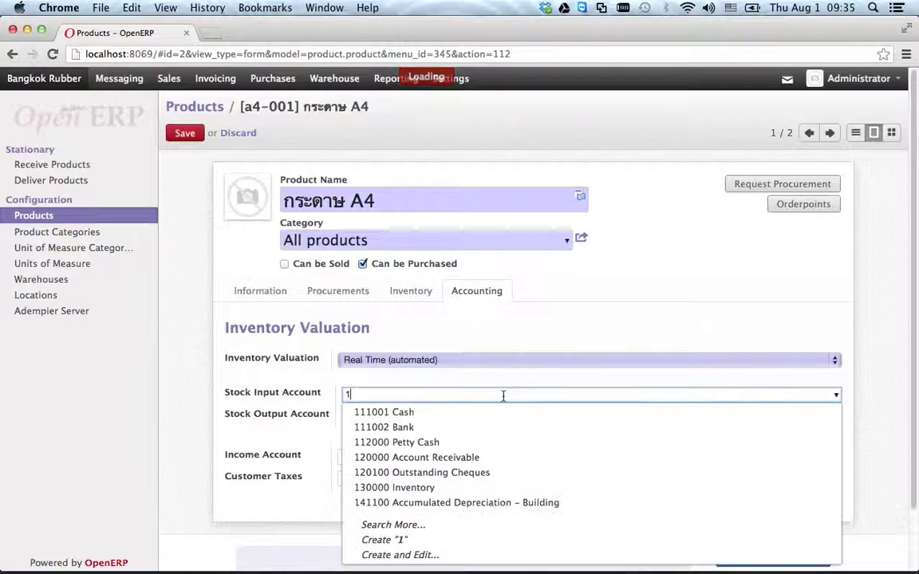
text(6)
click(499, 414)
click(423, 414)
text(16)
click(431, 433)
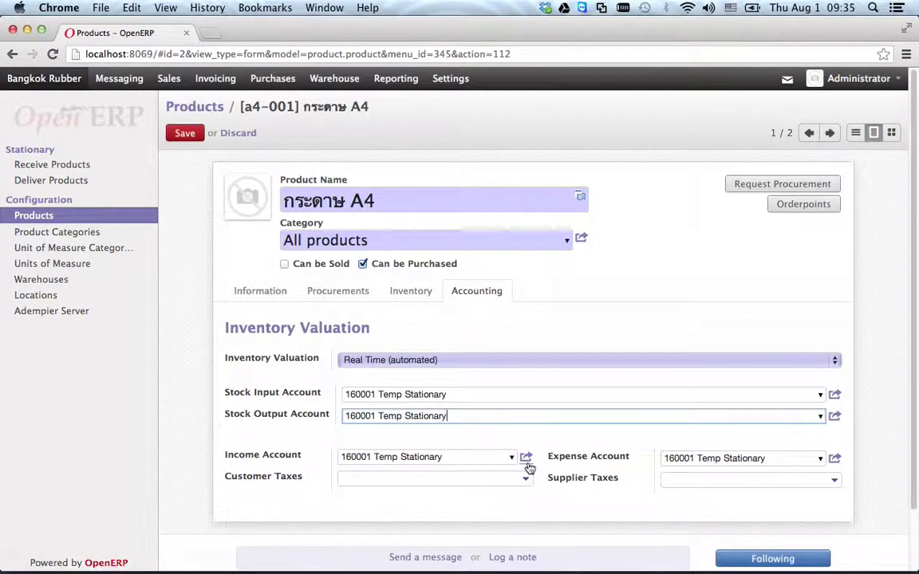
click(185, 134)
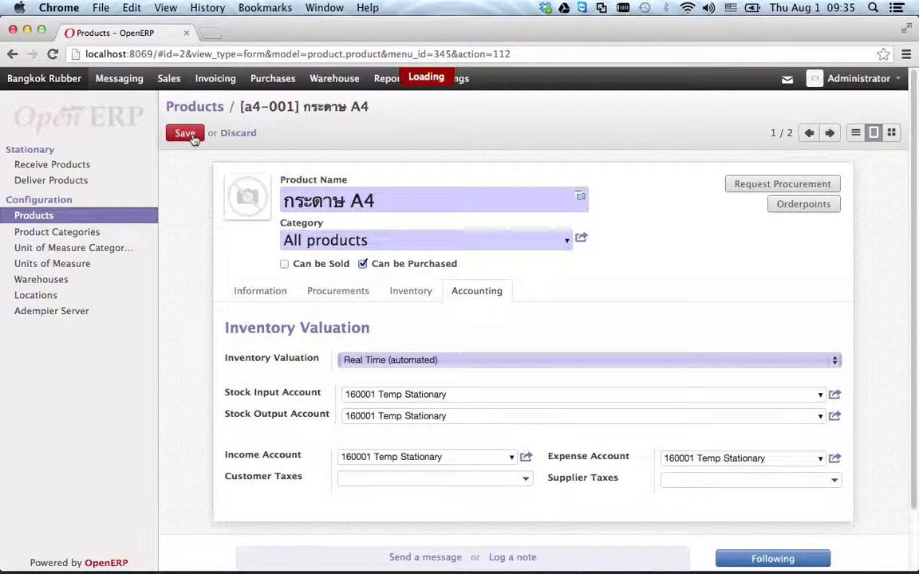
- Change the A4 paper's expense account to 520300 Office Expenses and income account to 410000 Income, and save
click(185, 134)
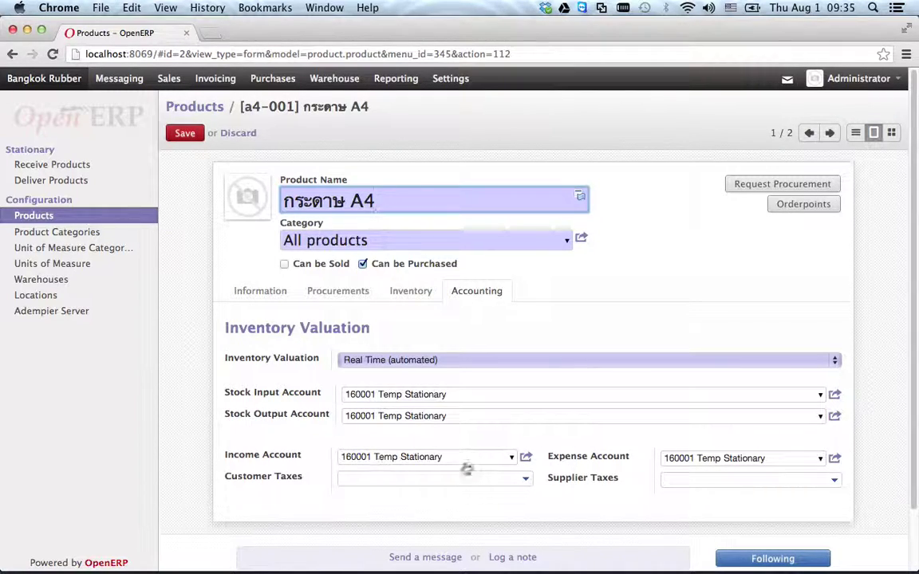
click(781, 458)
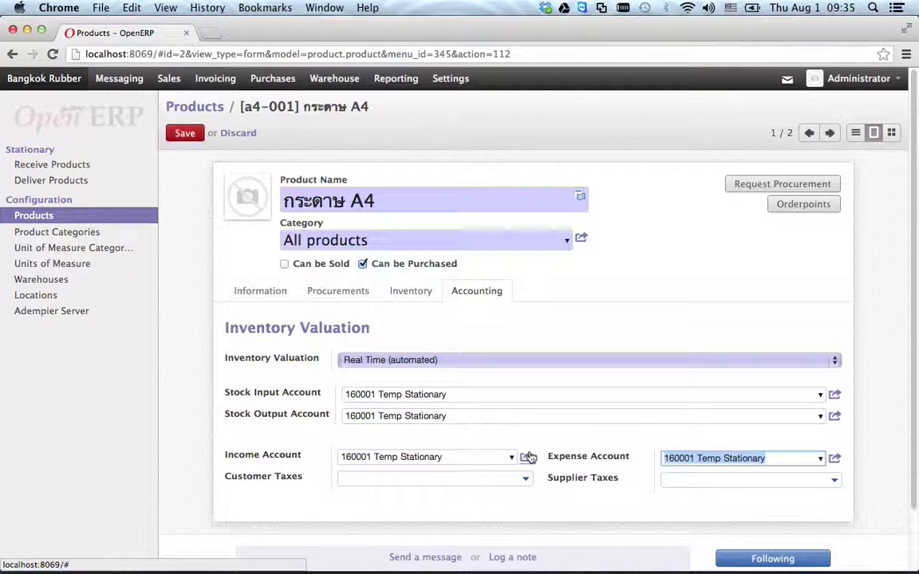
text(5)
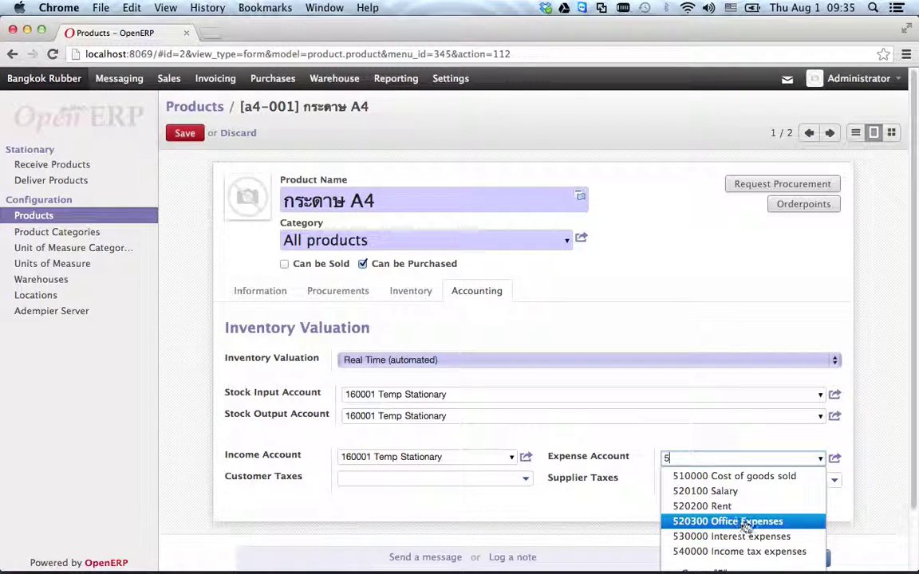
click(708, 518)
click(421, 456)
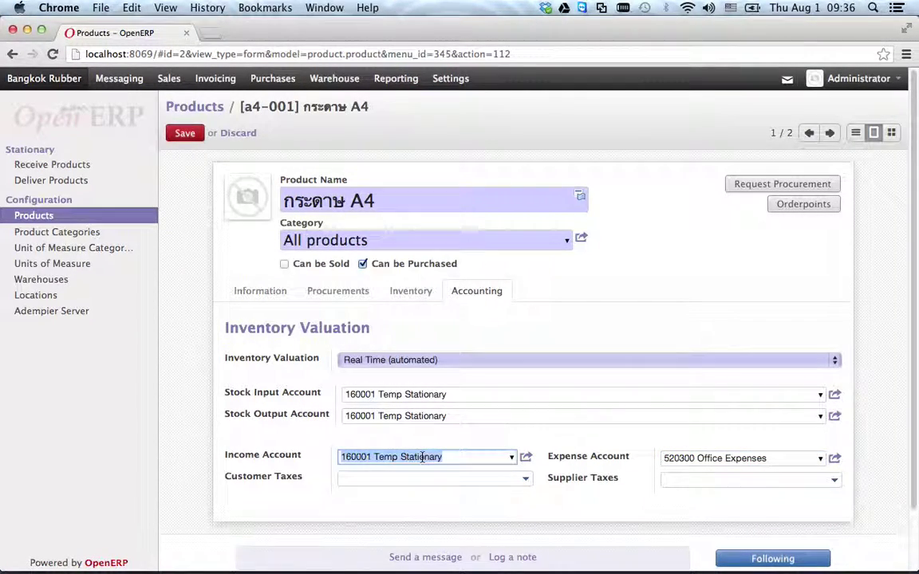
text(4)
click(403, 475)
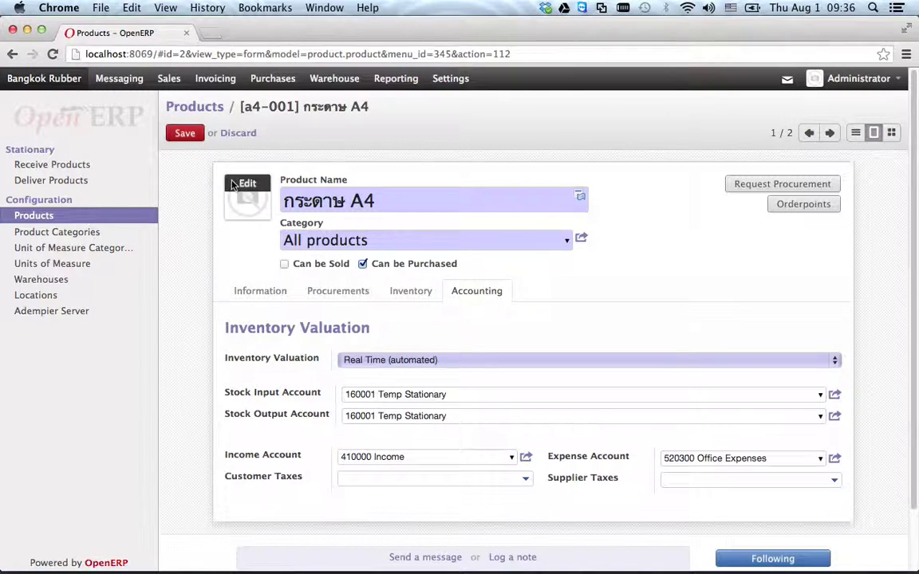
key(alt+s)
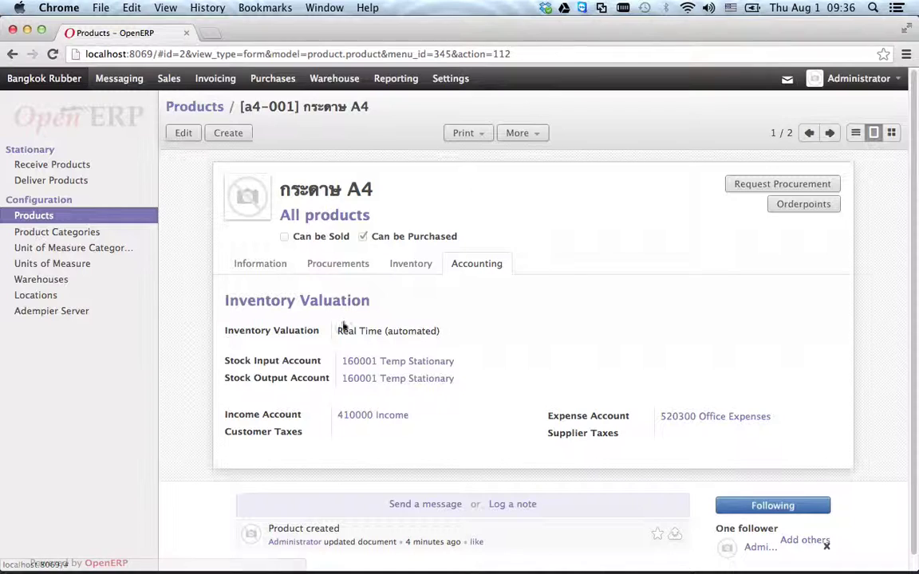
- Try updating the A4 paper's cost price to 115 from its procurement settings
drag(360, 331, 472, 332)
click(472, 332)
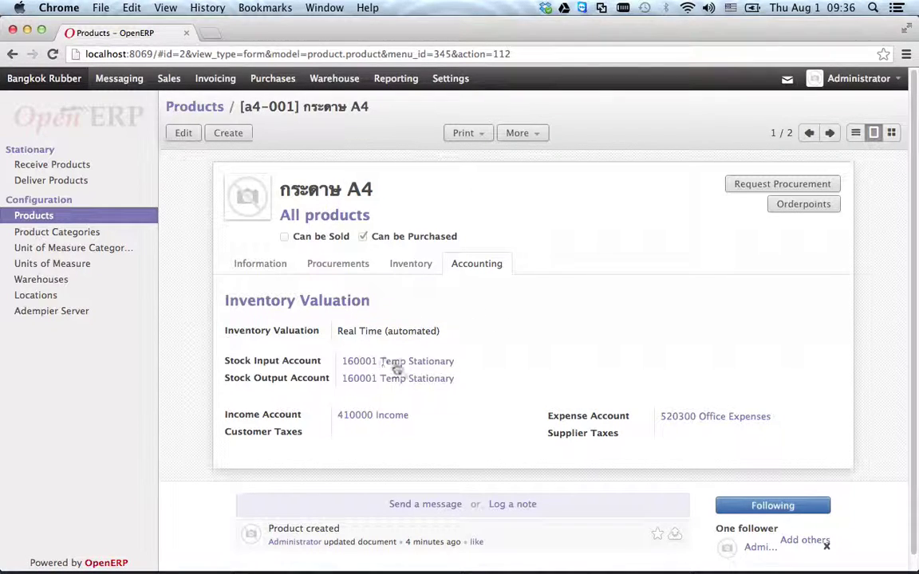
click(342, 263)
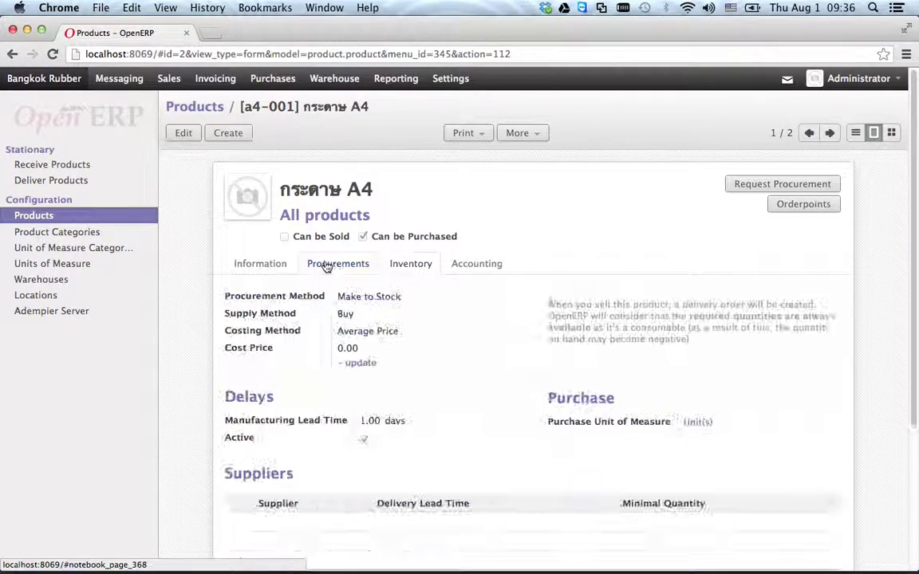
click(358, 365)
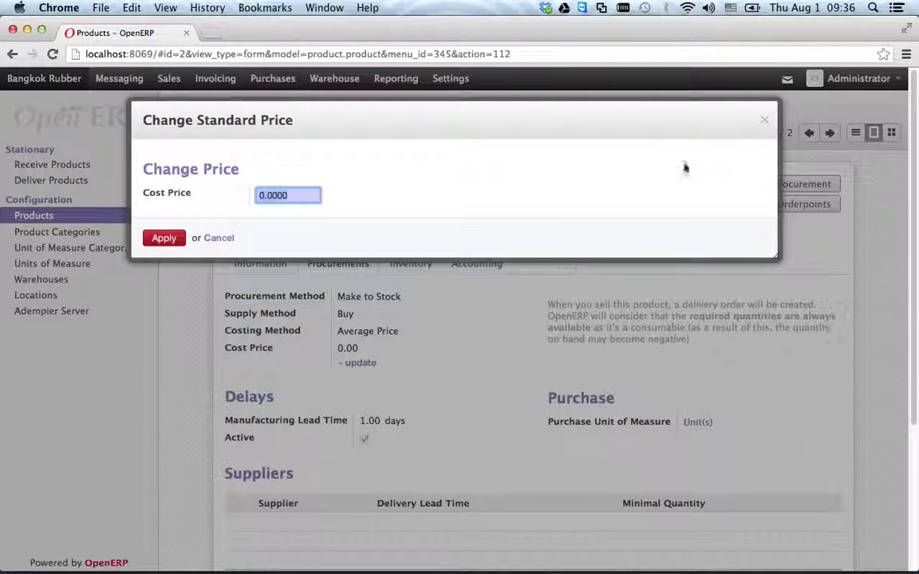
click(764, 121)
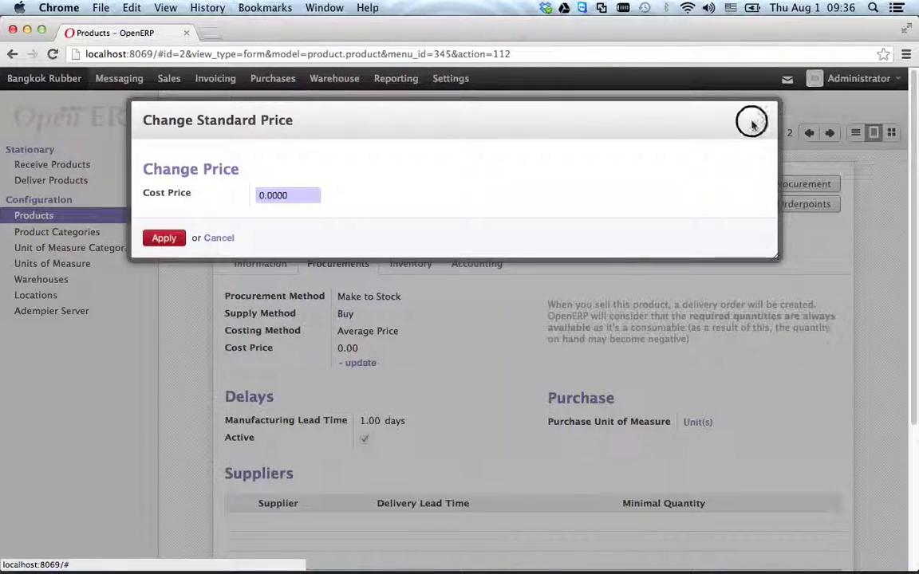
click(291, 195)
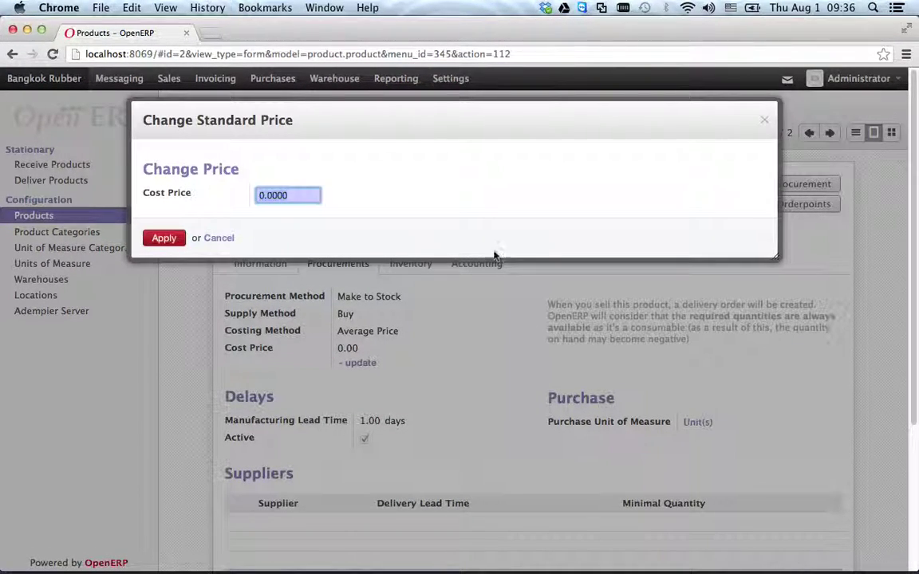
click(162, 238)
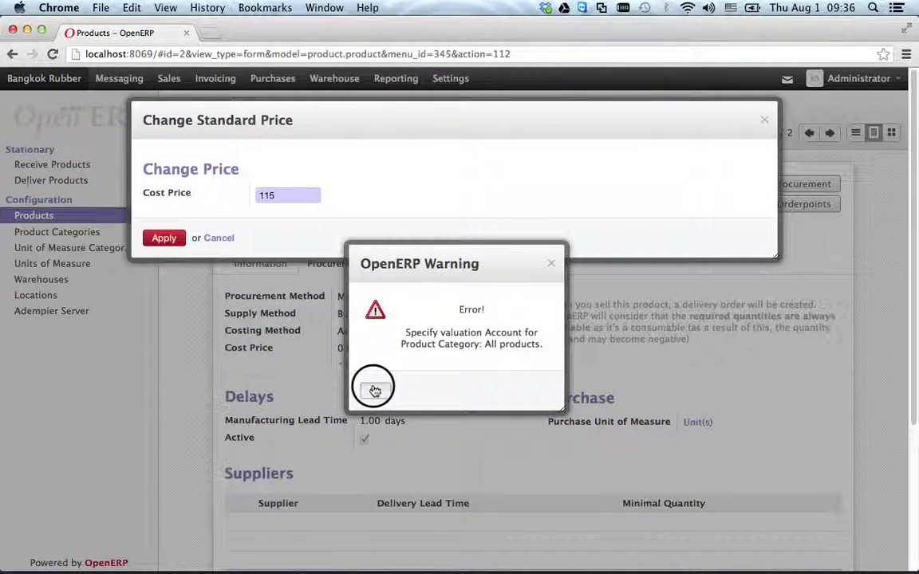
- Dismiss the missing valuation account error, close the cost price dialog, and go to Product Categories
drag(429, 332, 546, 348)
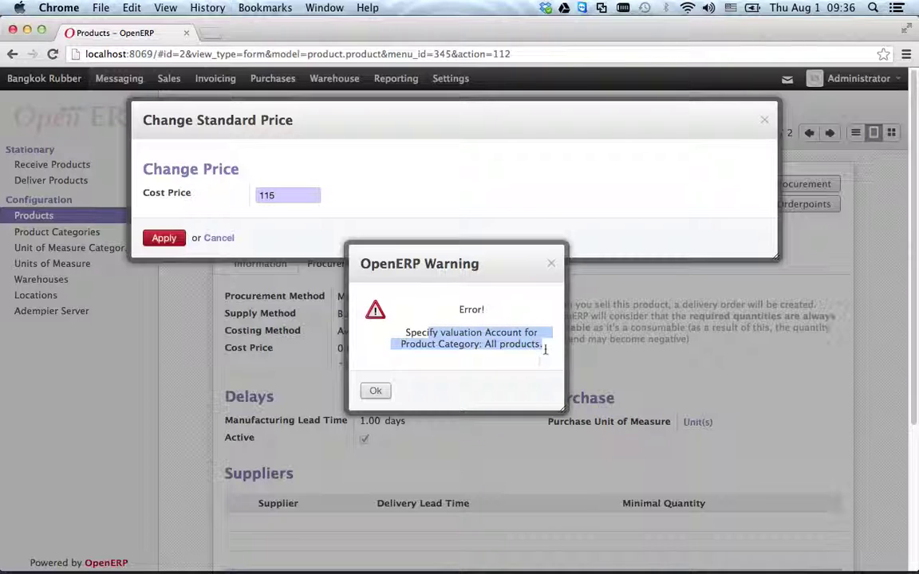
click(375, 392)
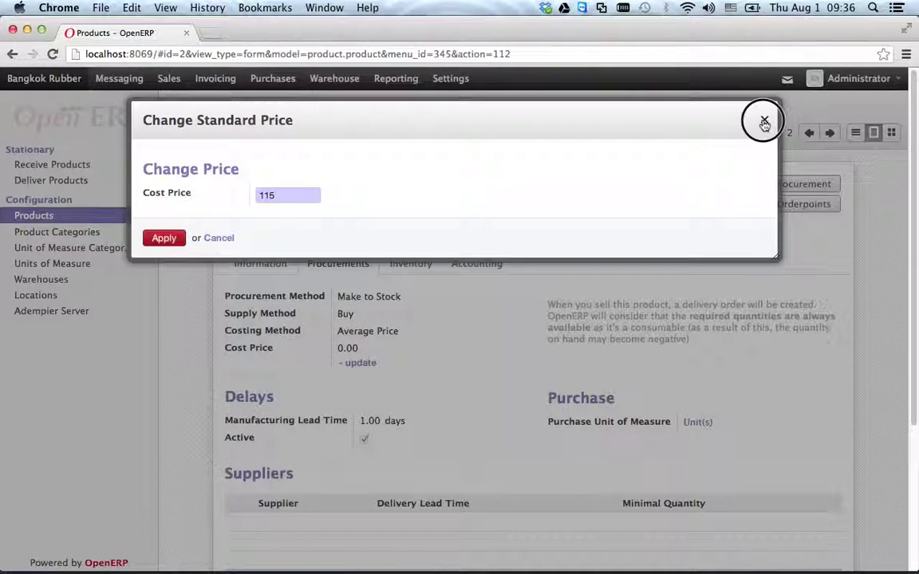
click(763, 120)
click(58, 231)
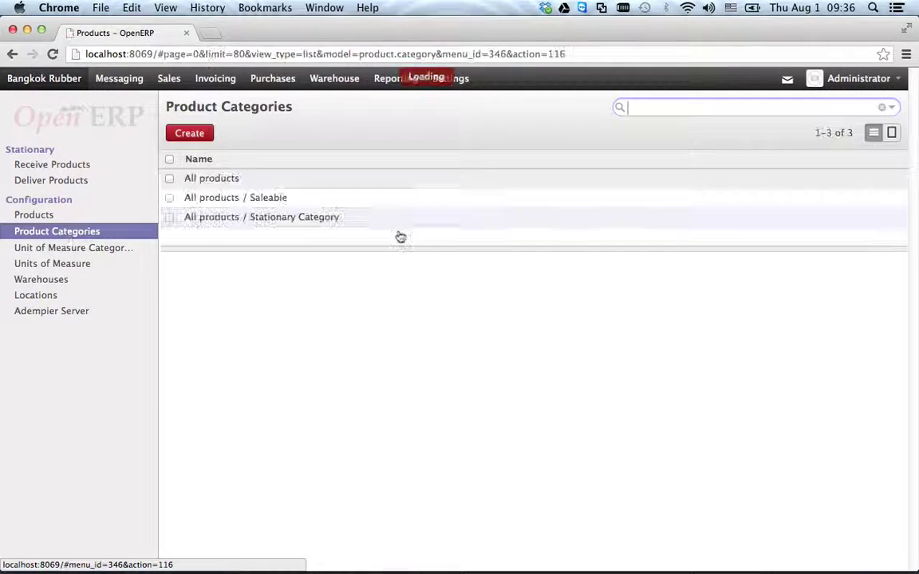
- Assign the A4 paper (a4-001) to Stationary Category and save it
click(263, 199)
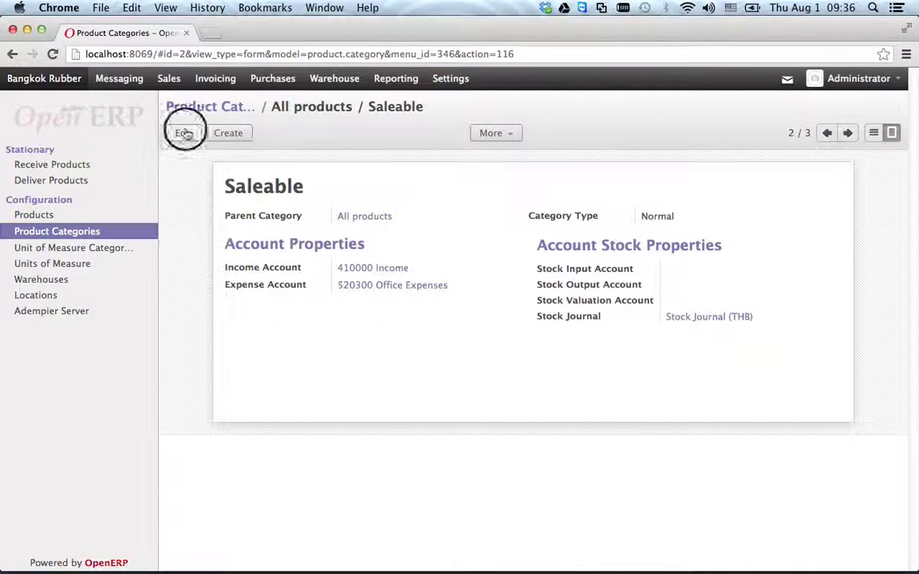
click(58, 214)
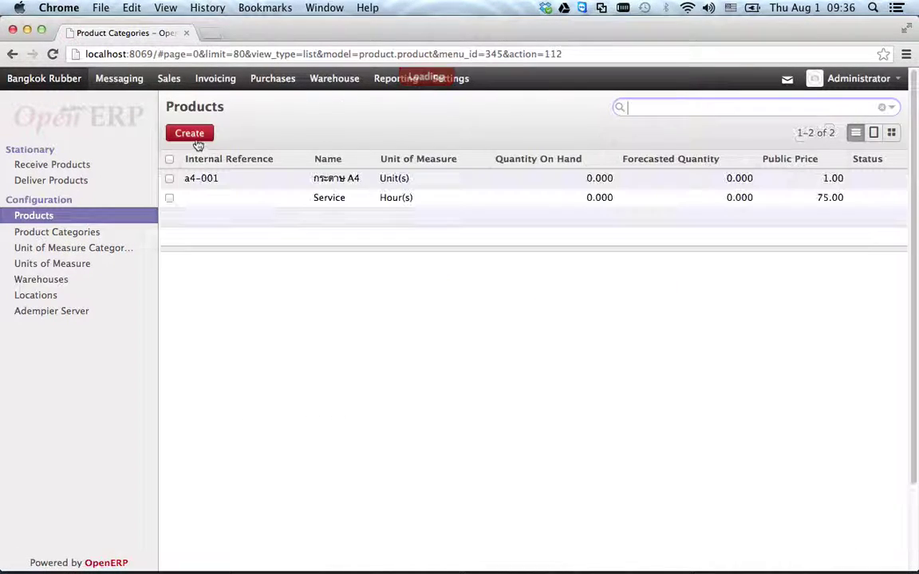
click(196, 181)
click(182, 137)
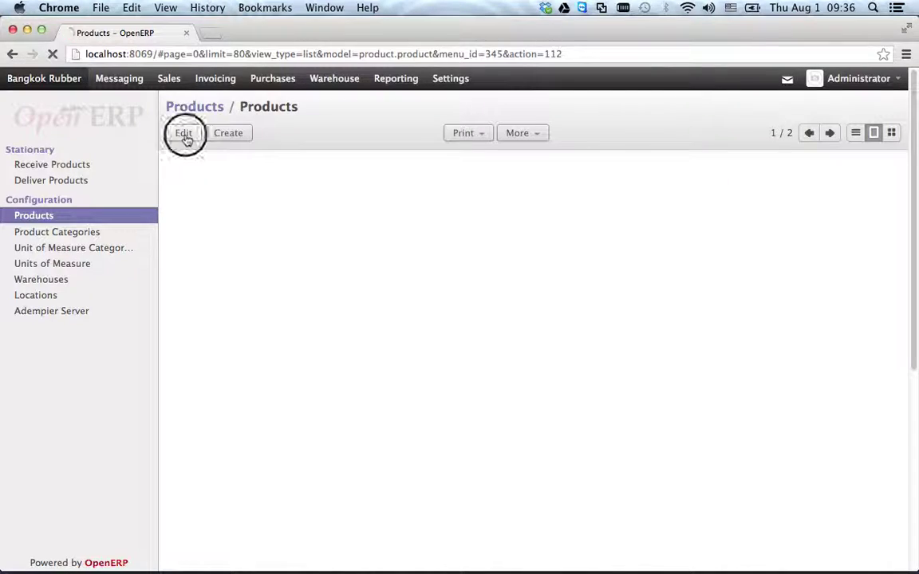
click(348, 241)
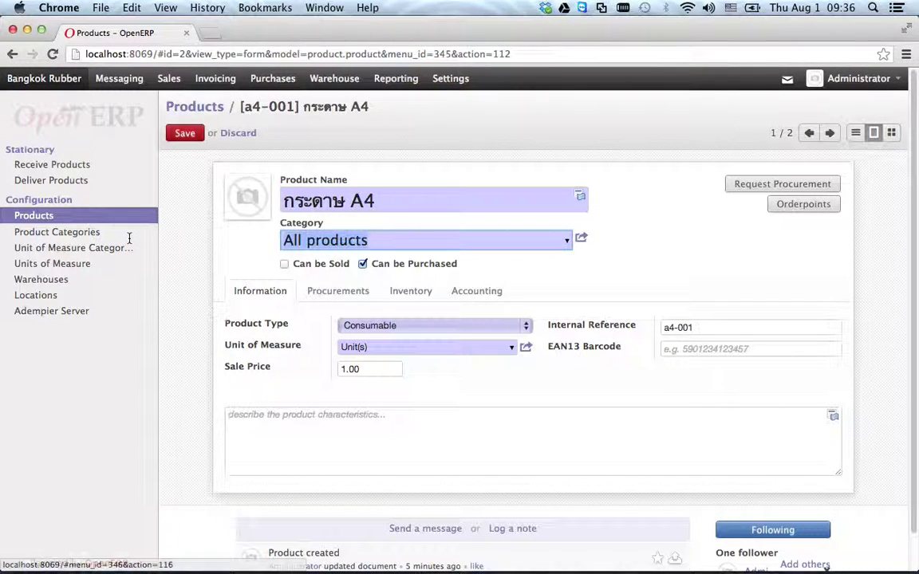
text(st)
click(370, 260)
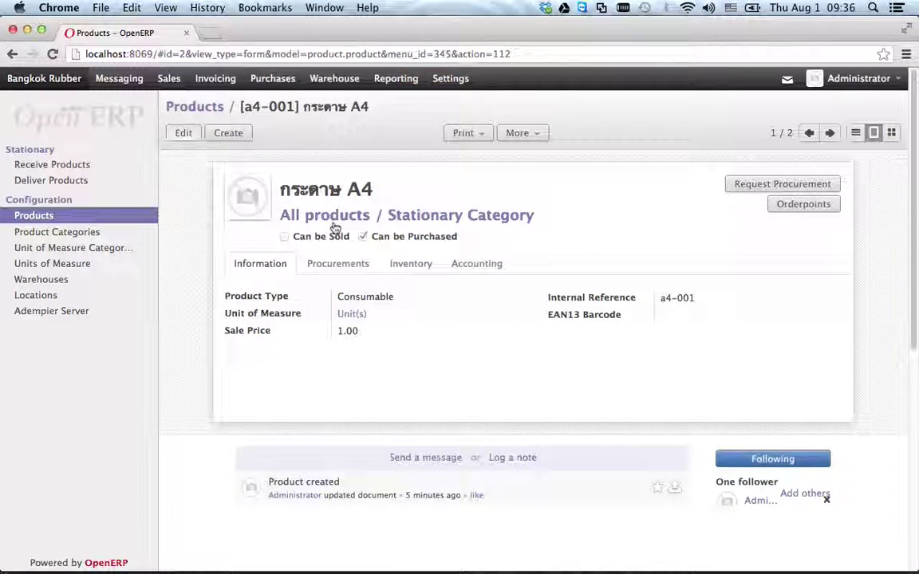
click(293, 194)
- Set the A4 paper's cost price to 115
click(331, 294)
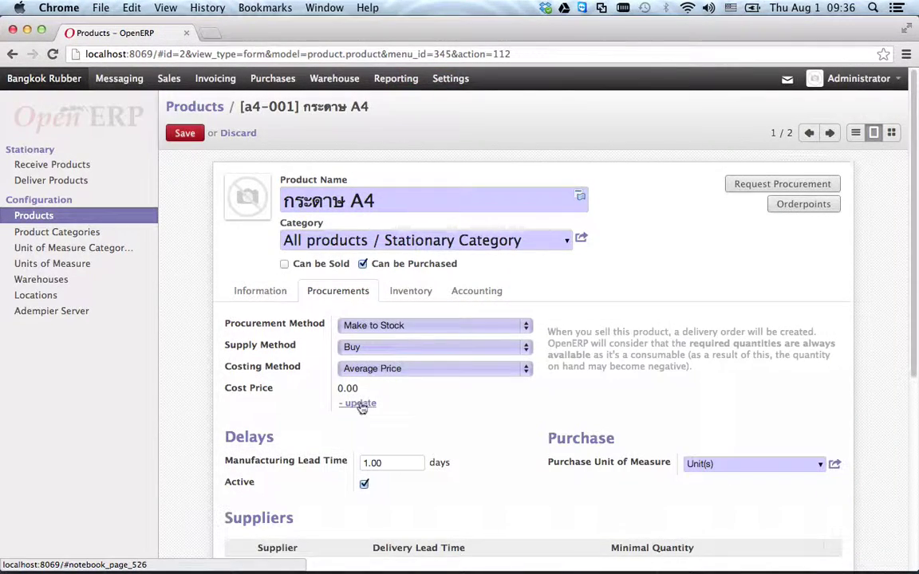
click(359, 403)
text(115)
click(162, 238)
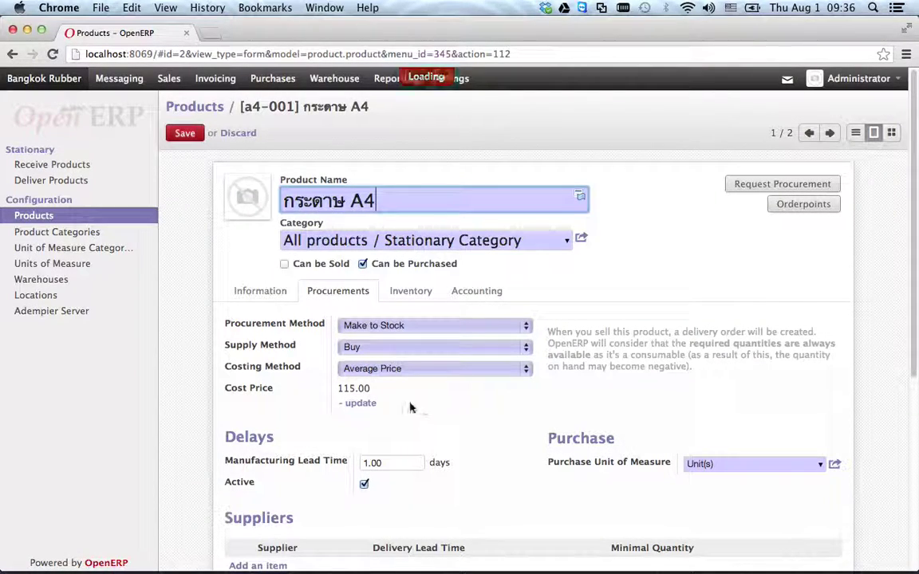
click(410, 292)
- Update the A4 paper's quantity on hand to 15 units at the Stock location
click(383, 353)
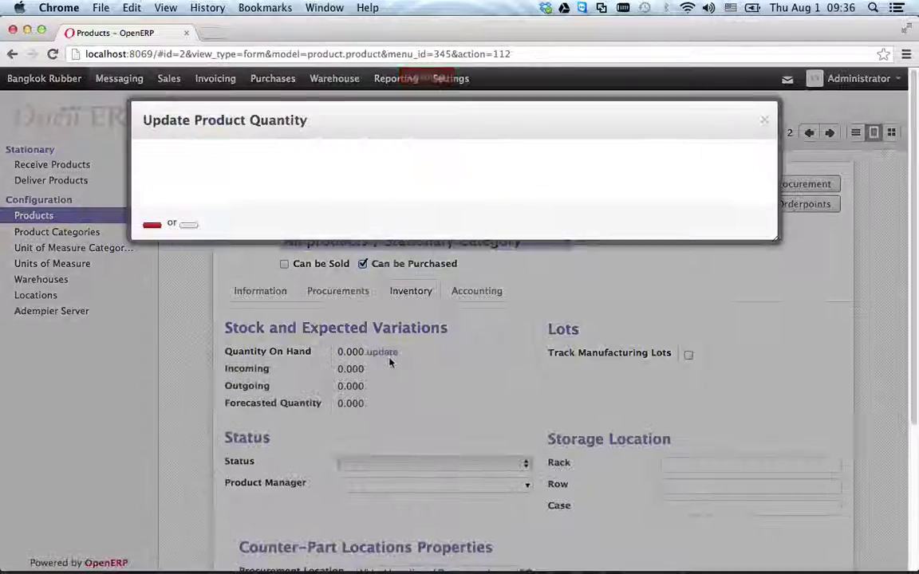
text(15)
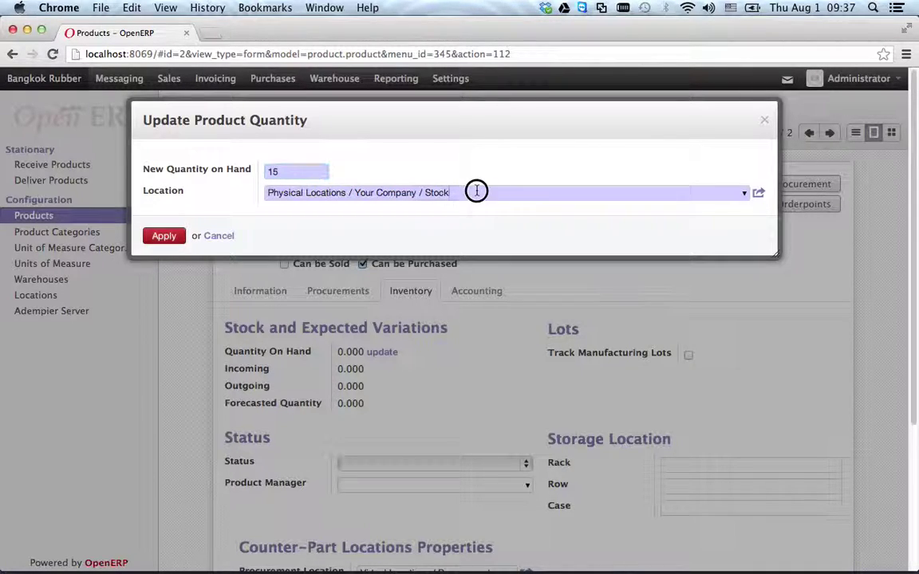
click(169, 236)
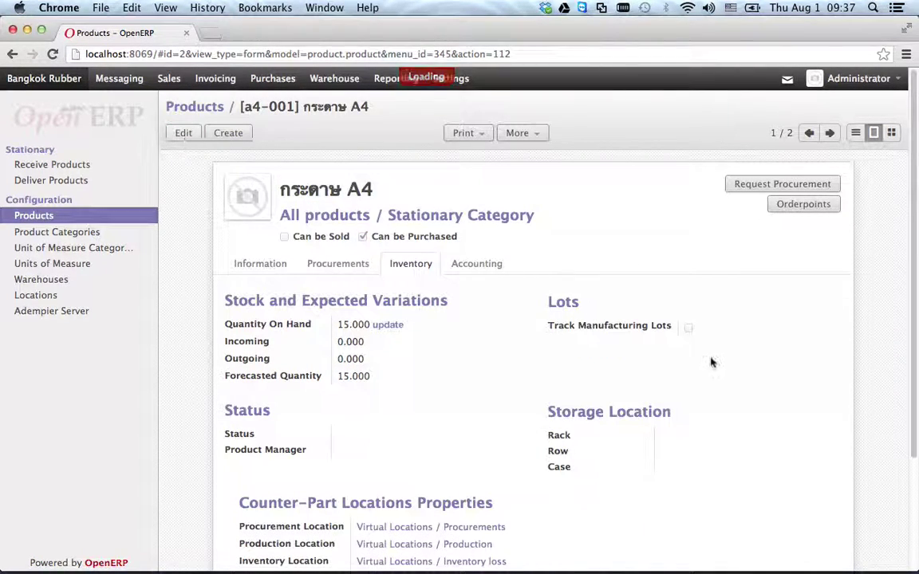
- Check the saved 115.00 cost price and 15-unit quantity on hand, then return to the product list
click(361, 263)
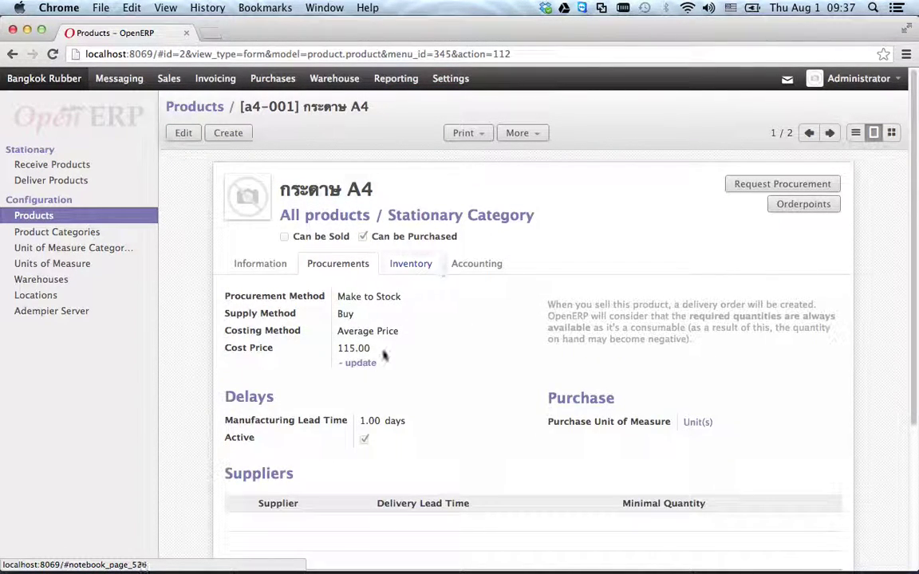
drag(335, 348, 399, 356)
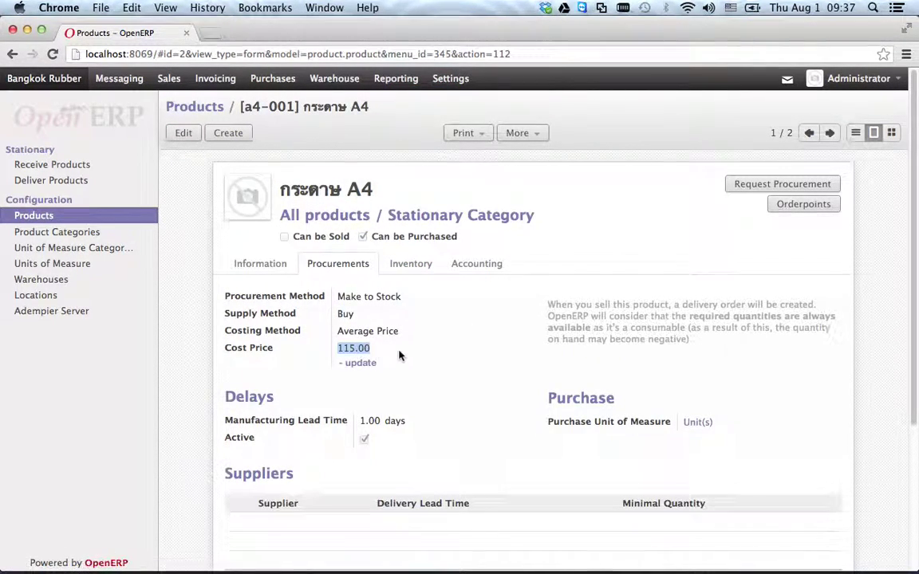
click(416, 268)
drag(339, 327, 379, 353)
click(500, 349)
scroll(457, 356, down, 2)
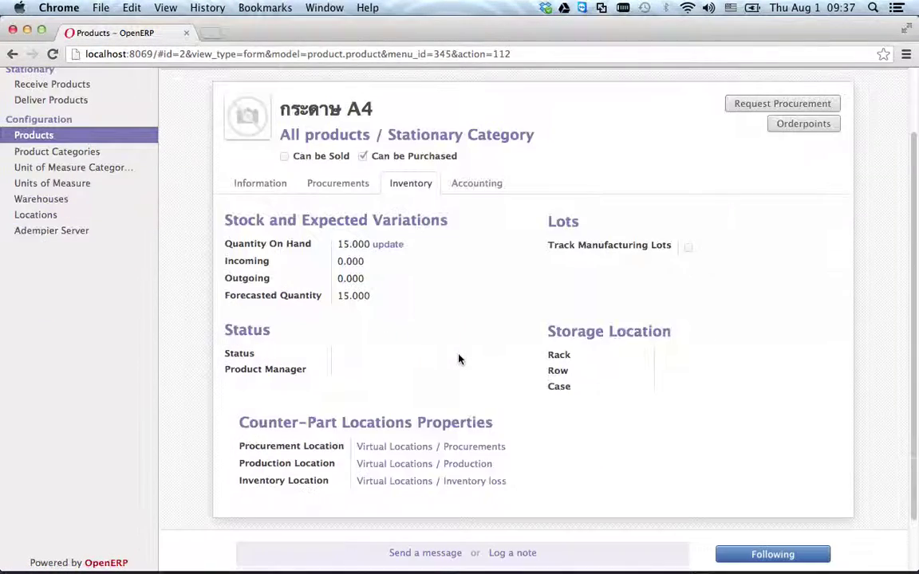
scroll(843, 348, up, 2)
click(855, 132)
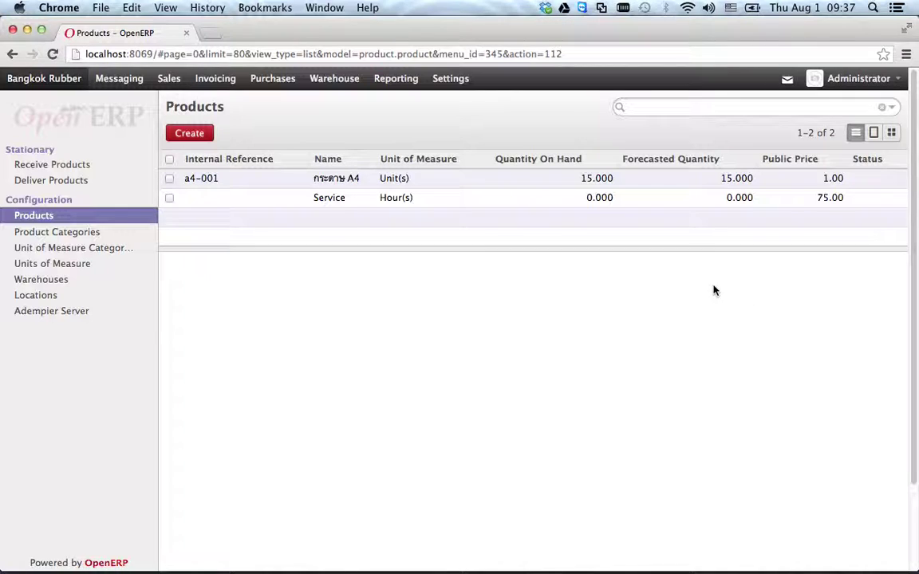
- Reopen the A4 paper and review its information and Real Time (automated) valuation accounts
click(331, 184)
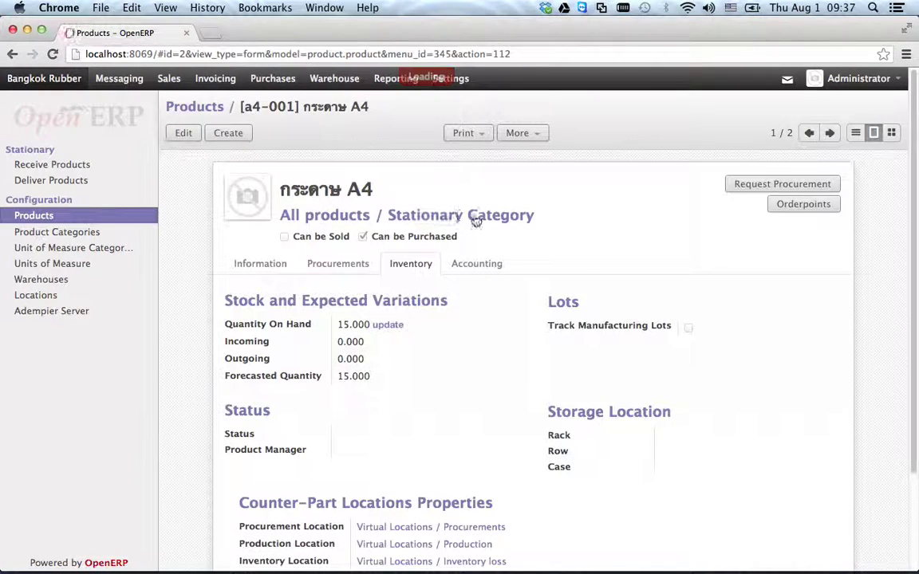
scroll(475, 279, down, 2)
click(255, 199)
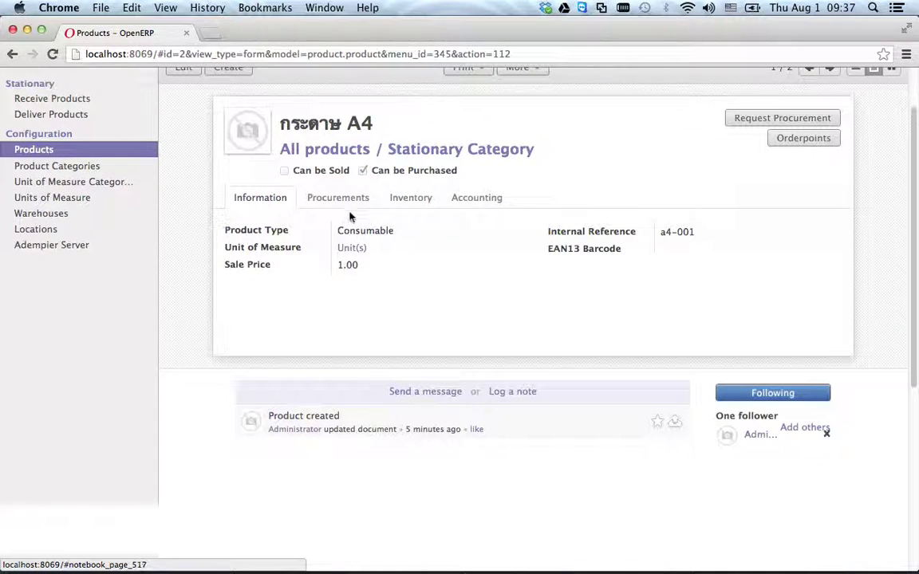
click(477, 198)
drag(482, 367, 445, 319)
click(507, 356)
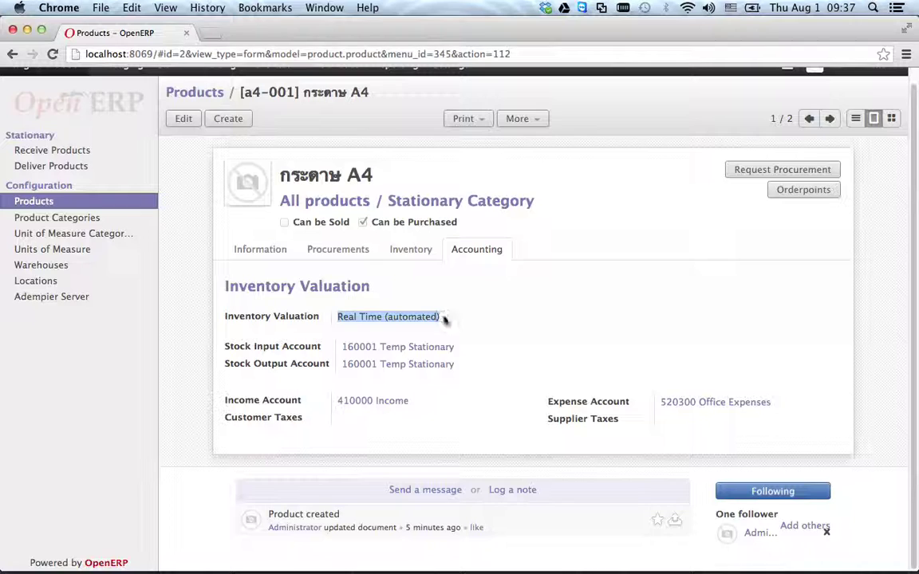
click(474, 325)
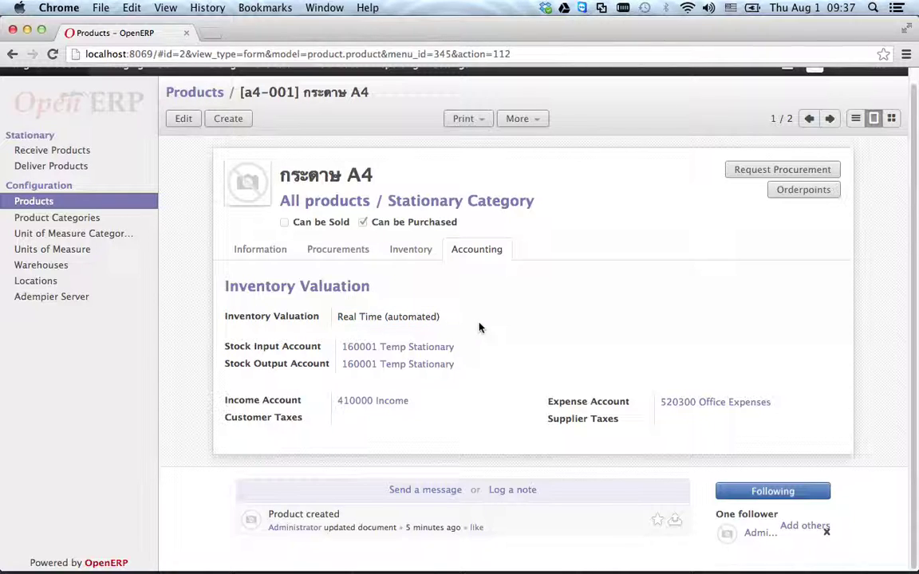
- Review its stock quantities and Average Price costing method, then go to Product Categories
click(408, 248)
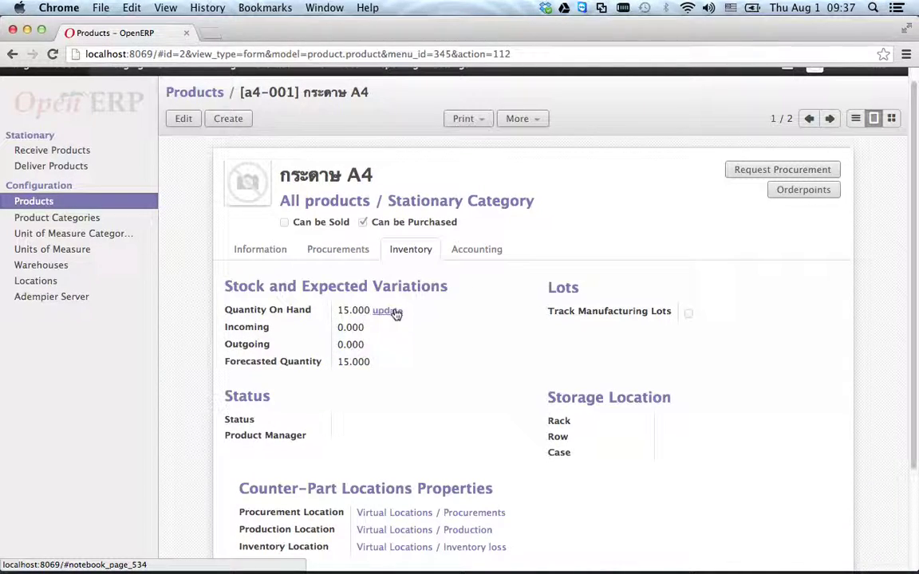
click(329, 249)
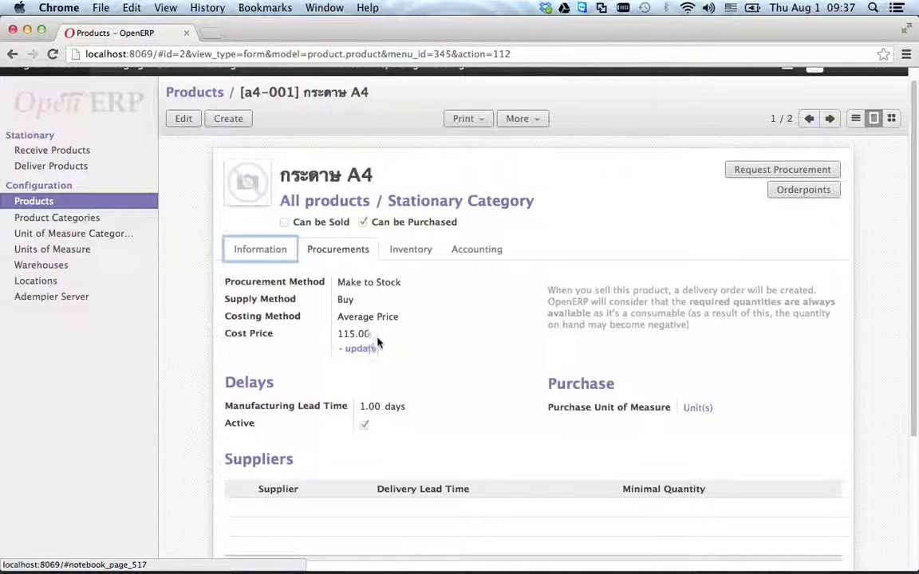
drag(338, 316, 410, 318)
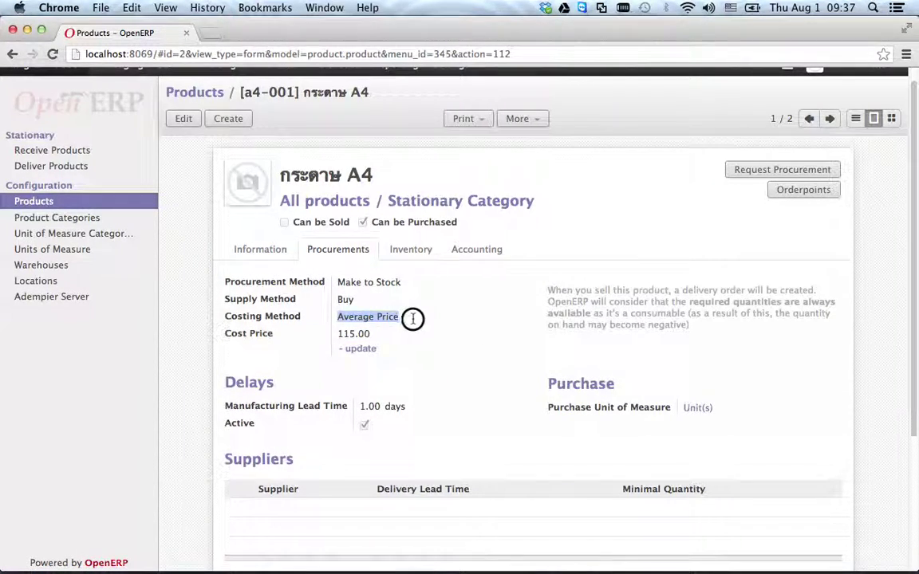
click(339, 334)
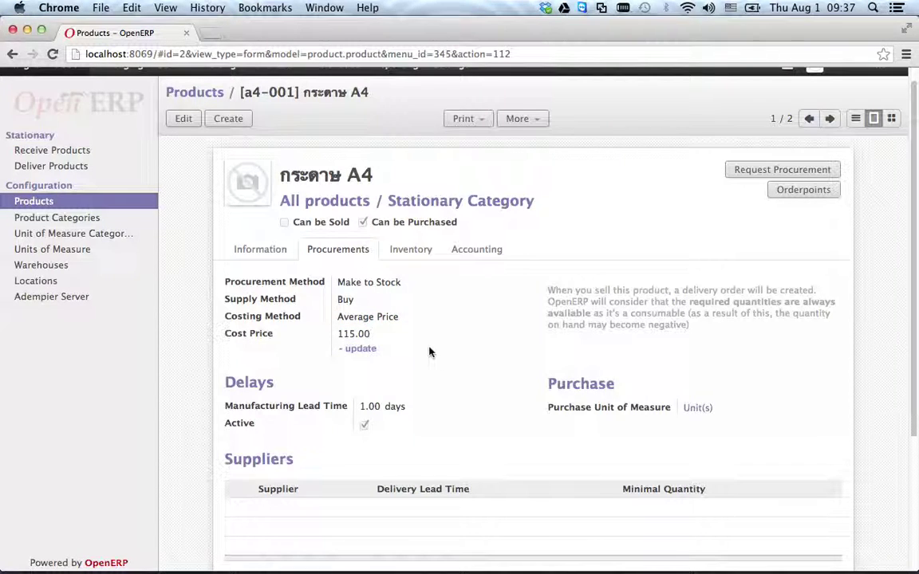
click(268, 251)
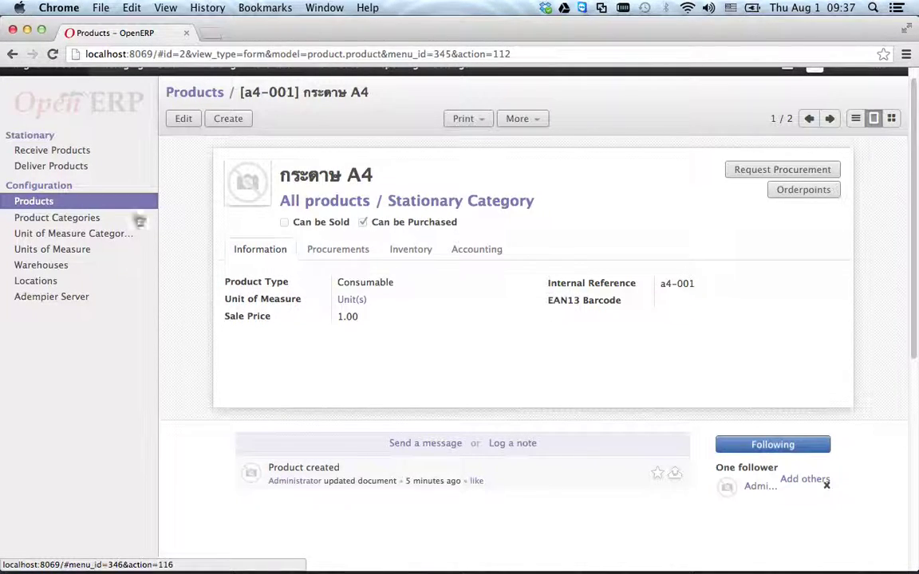
click(83, 220)
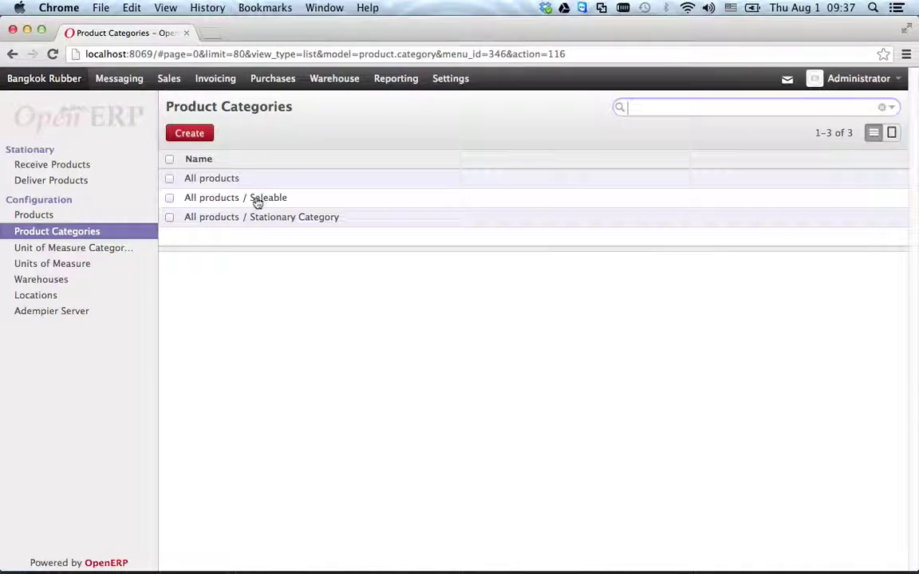
- Open Stationary Category to review its account properties, then return to the Products list
click(276, 219)
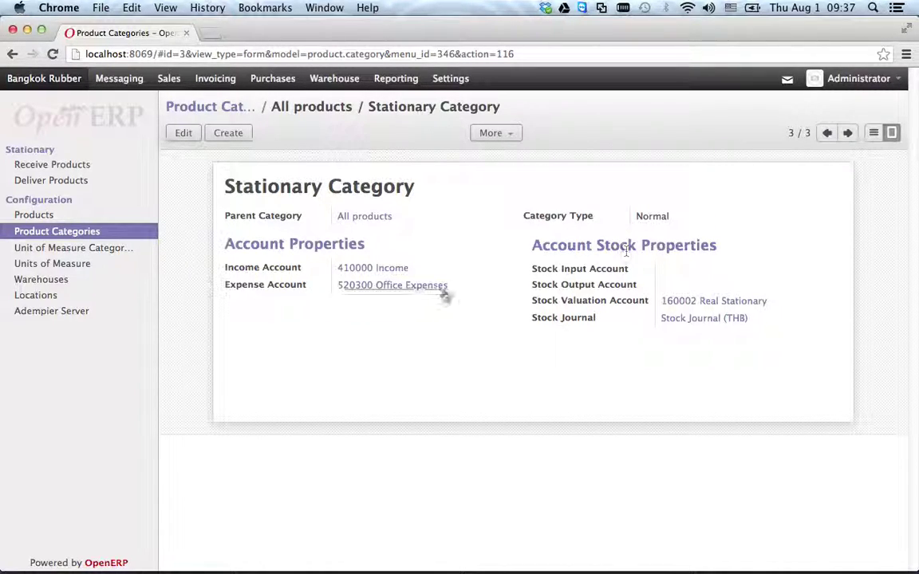
drag(230, 186, 457, 186)
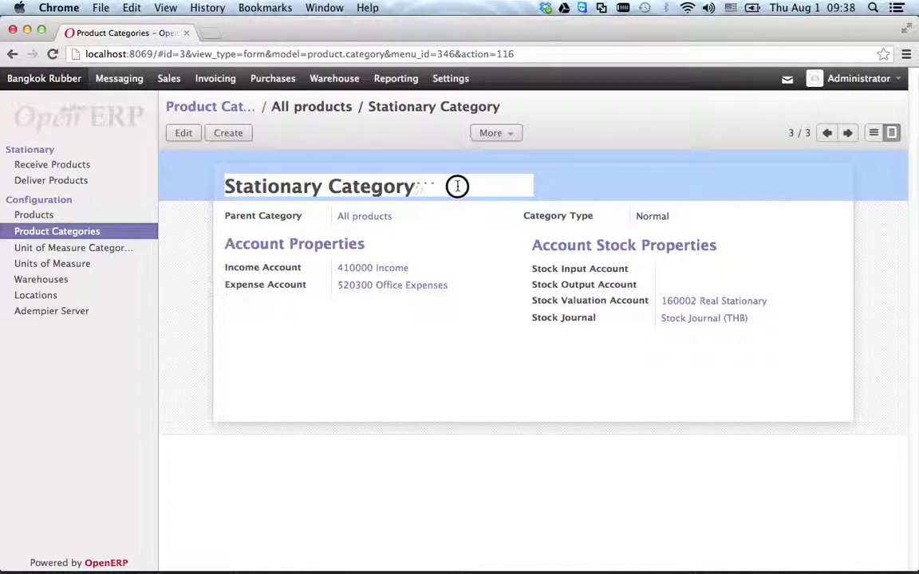
click(50, 212)
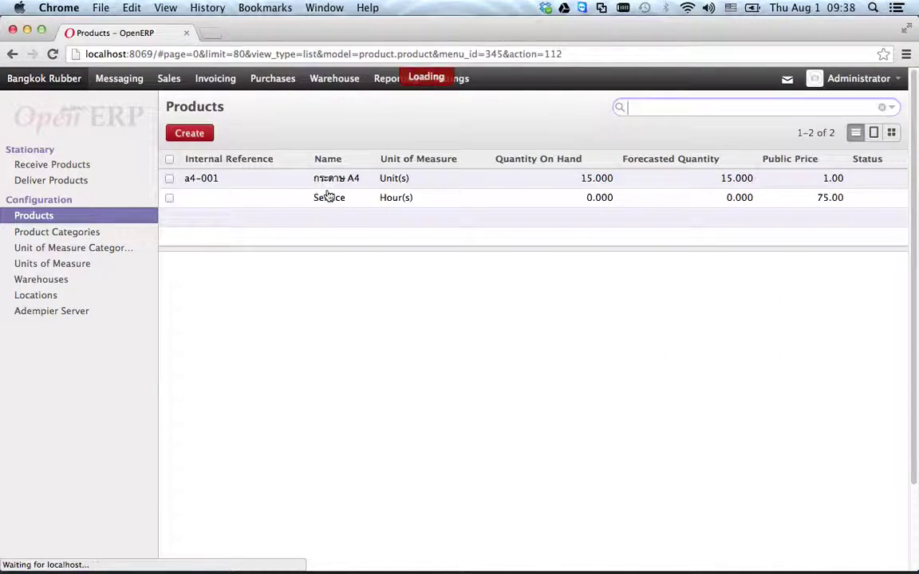
- Start a new pen product named 'ปากกาตราม้า' in Stationary Category
click(191, 130)
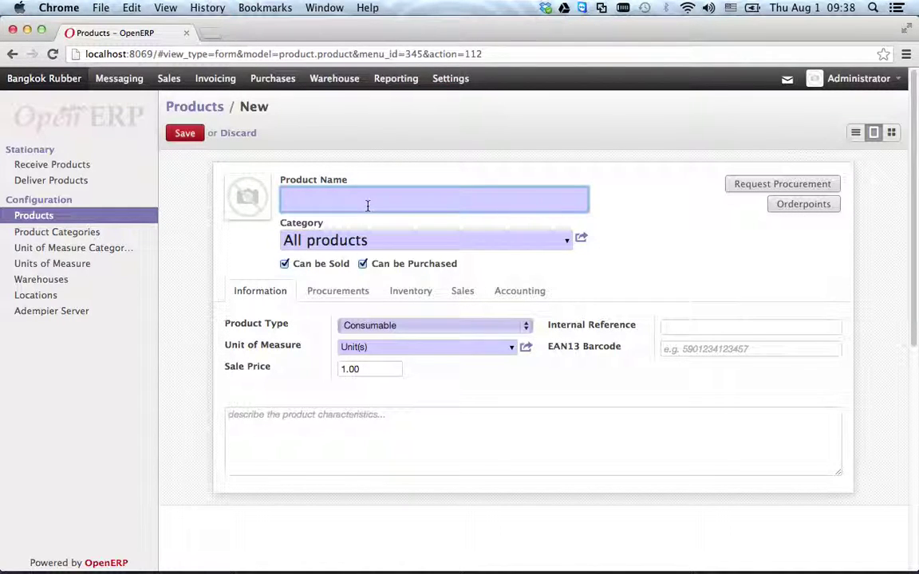
text(ปากกาตราม้า)
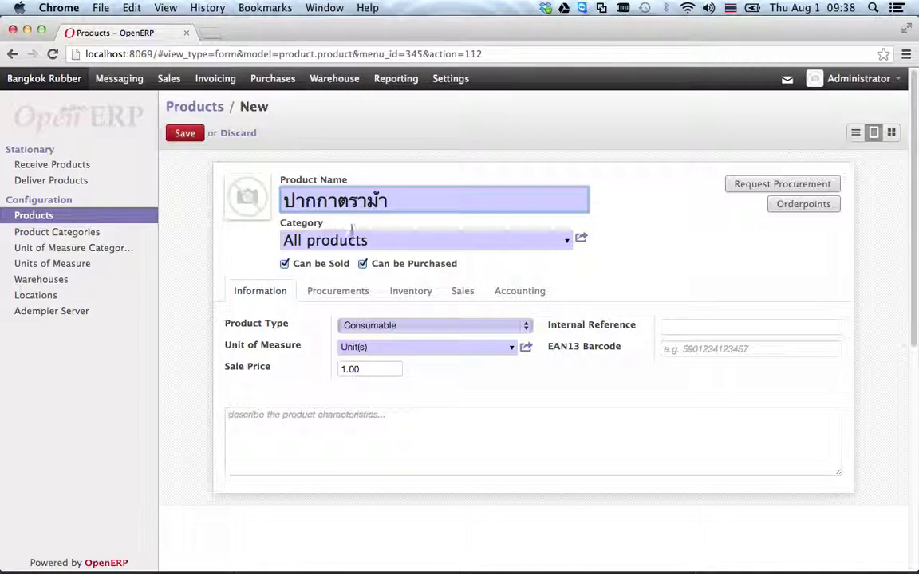
click(351, 233)
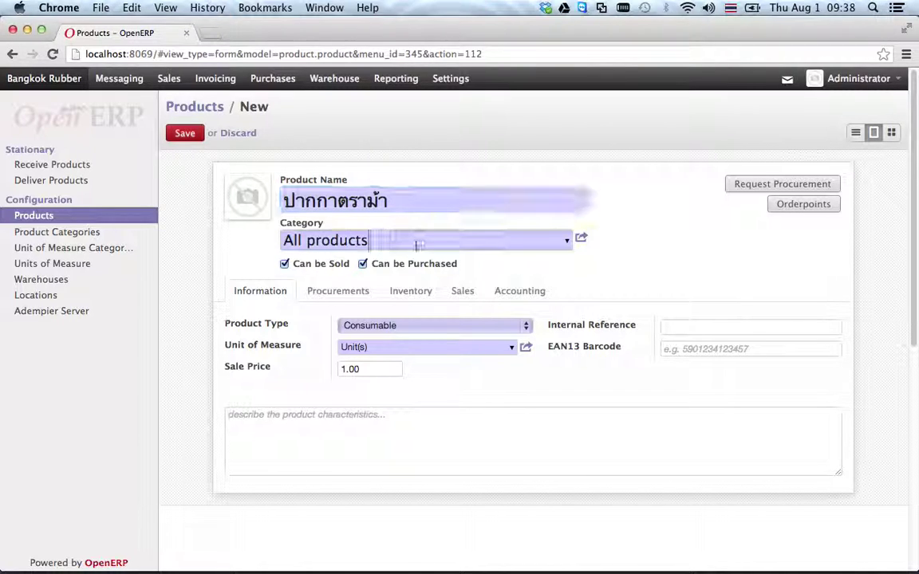
text(ทะ)
key(BackSpace)
key(BackSpace)
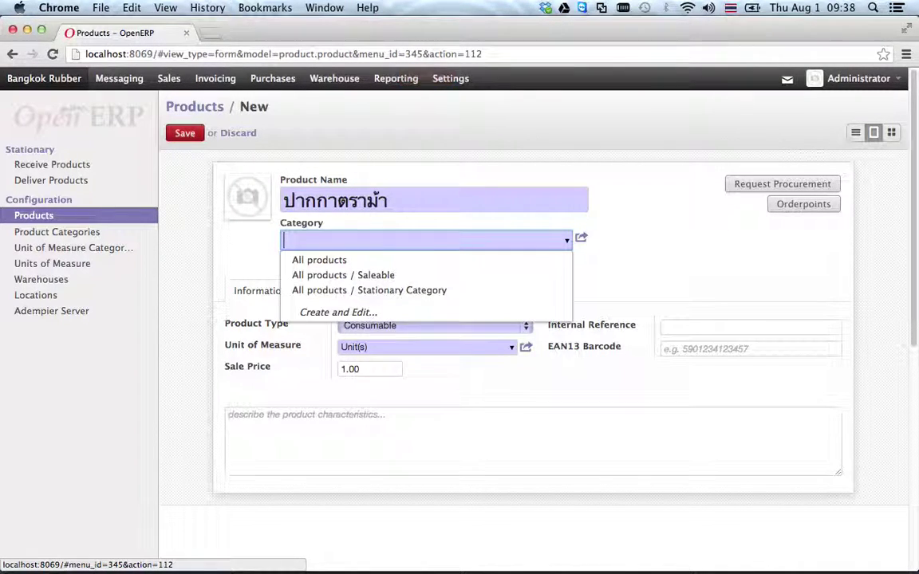
text(st)
click(430, 263)
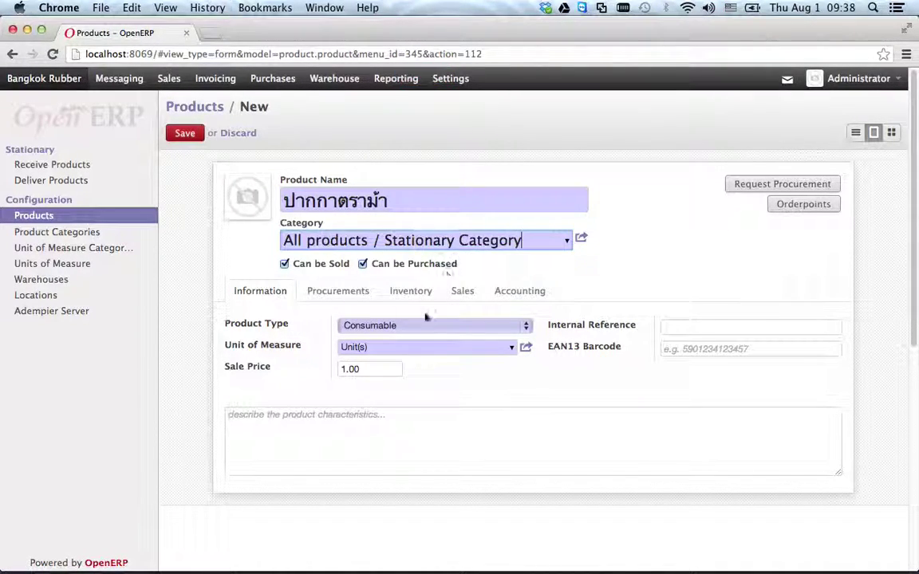
- Set real-time valuation with 160001 Temp Stationary as both stock input and output accounts
click(515, 292)
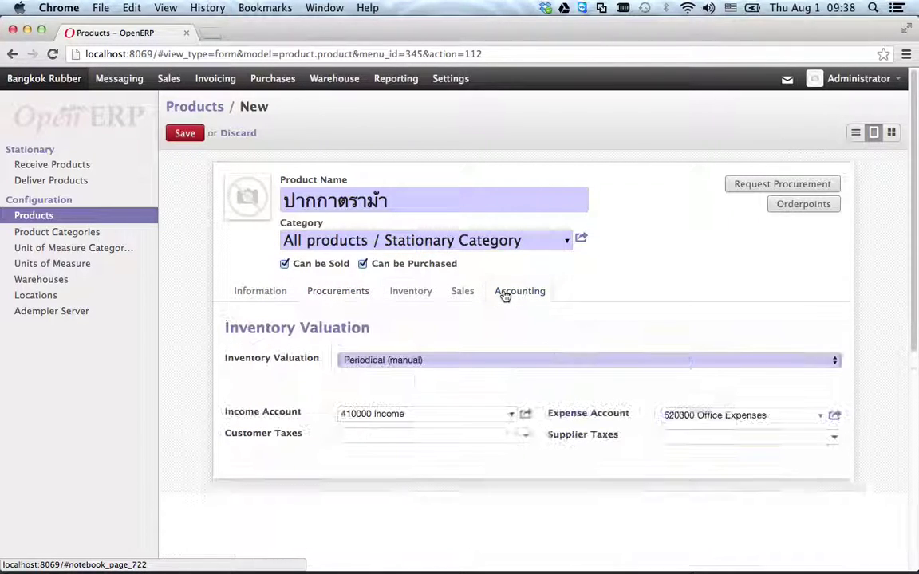
click(403, 359)
click(414, 372)
click(407, 393)
text(16)
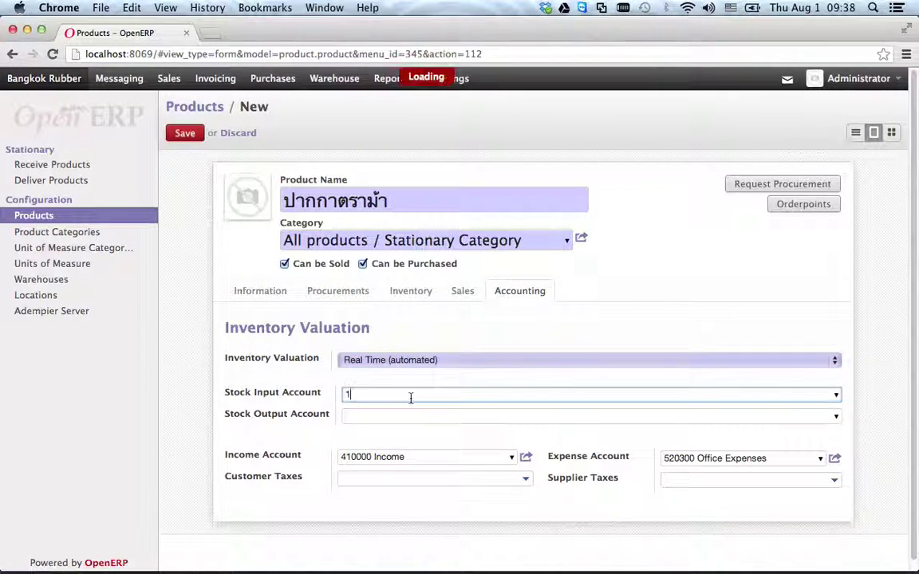
click(410, 411)
click(389, 415)
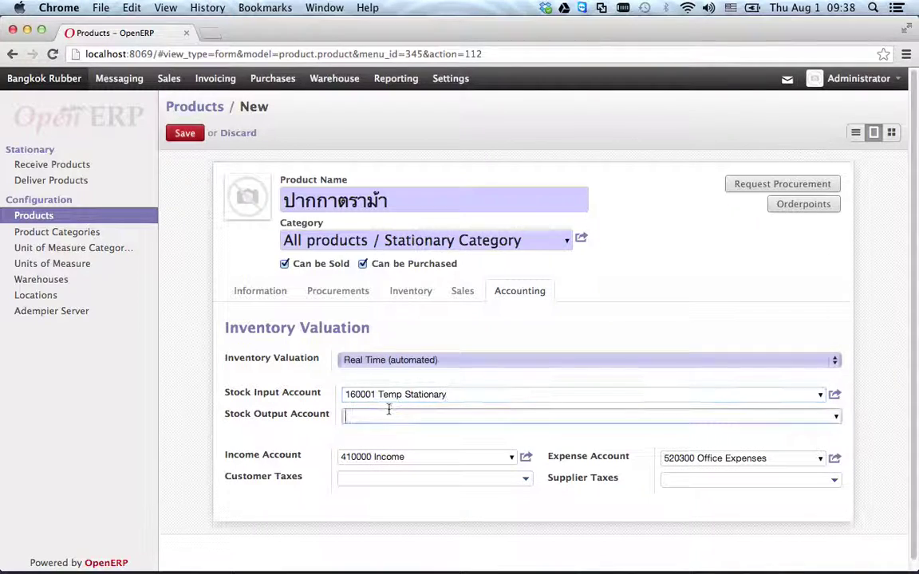
text(16)
click(412, 433)
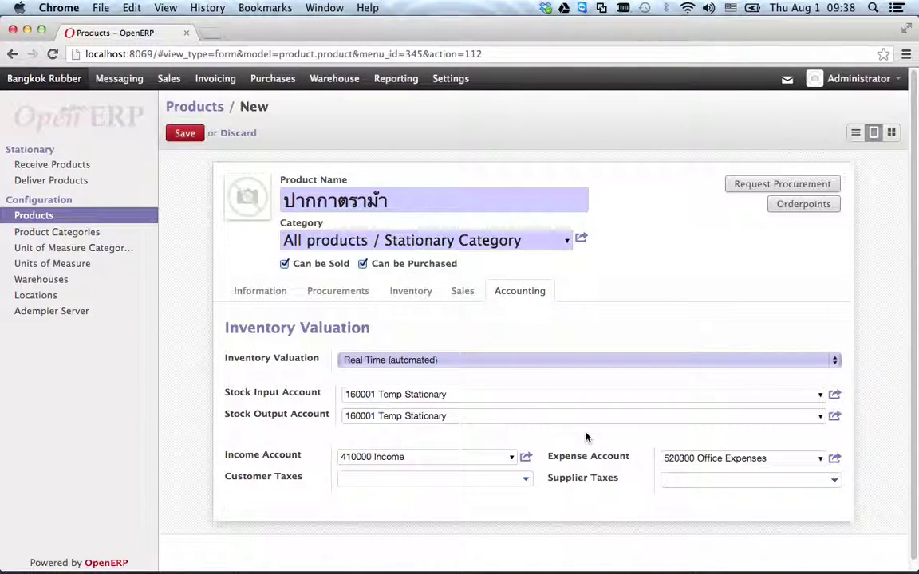
- Look over the pen's procurement and general information, then go back to the product list
click(420, 292)
click(338, 291)
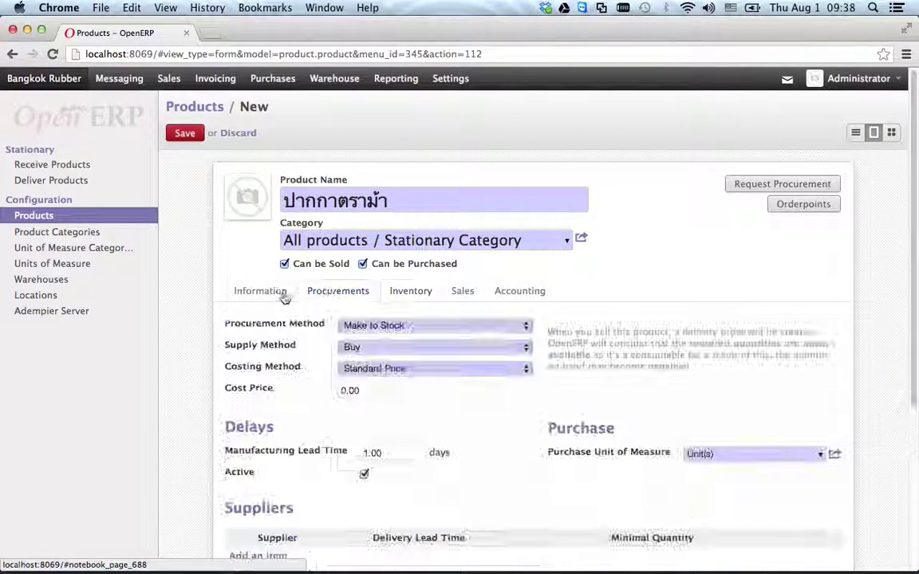
click(260, 291)
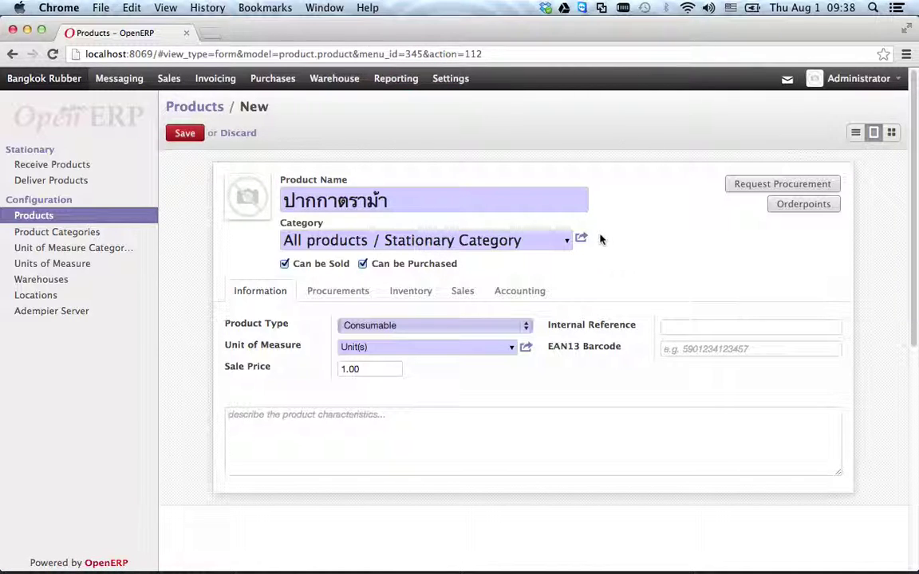
click(855, 132)
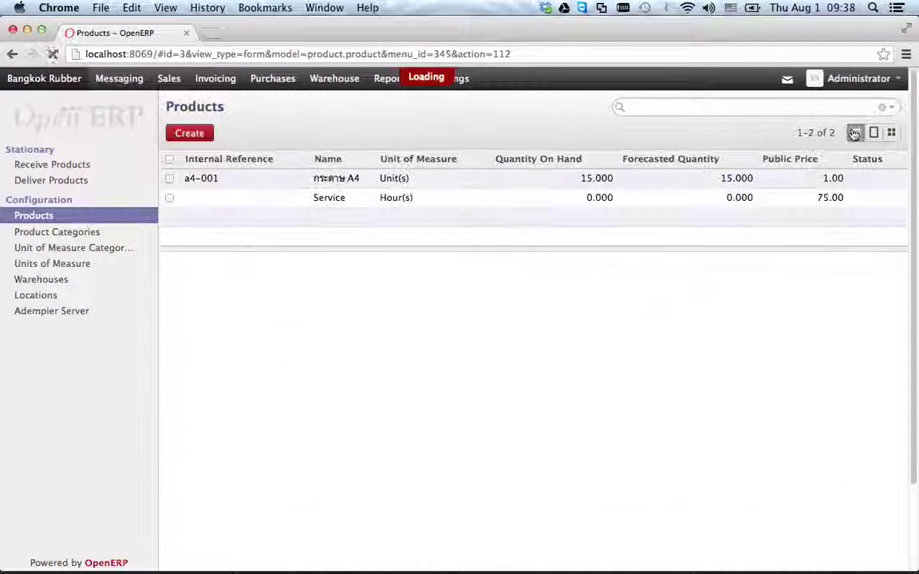
- Give the pen product internal reference pen001, save it, and return to the product list
click(230, 201)
click(183, 133)
click(691, 326)
text(pen001)
click(184, 134)
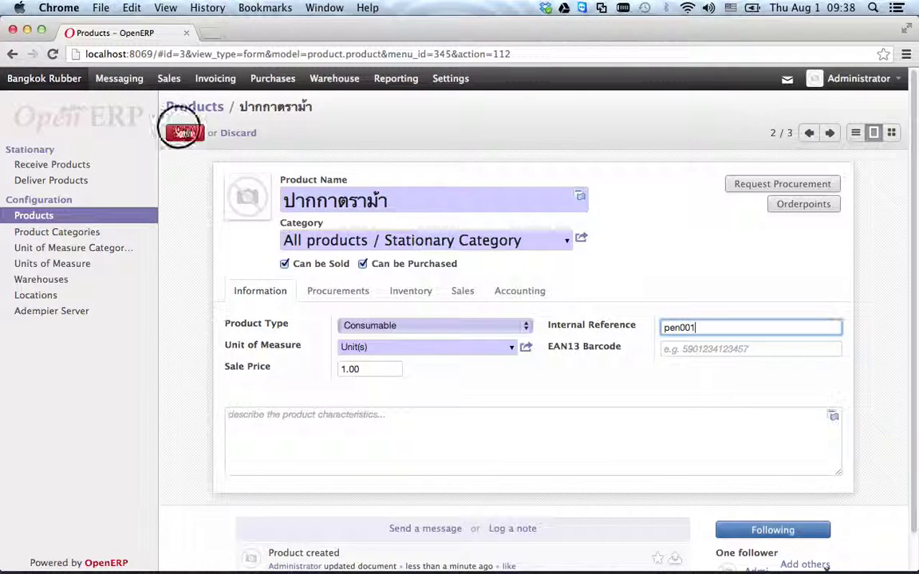
click(855, 134)
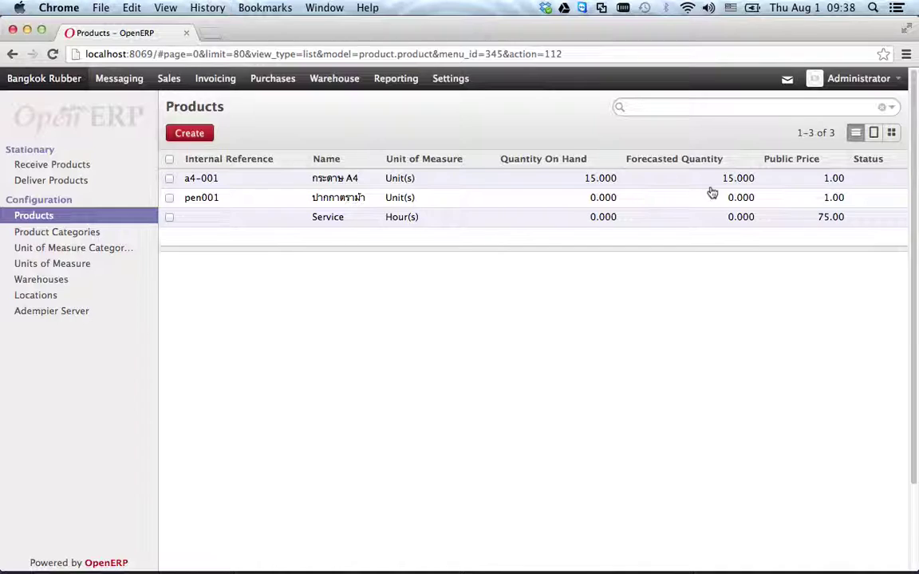
mouse_move(687, 558)
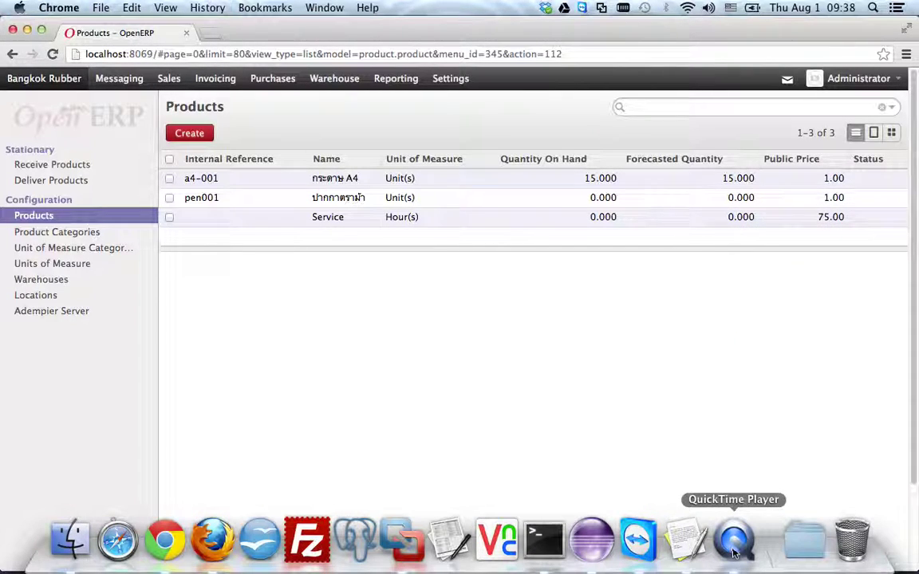